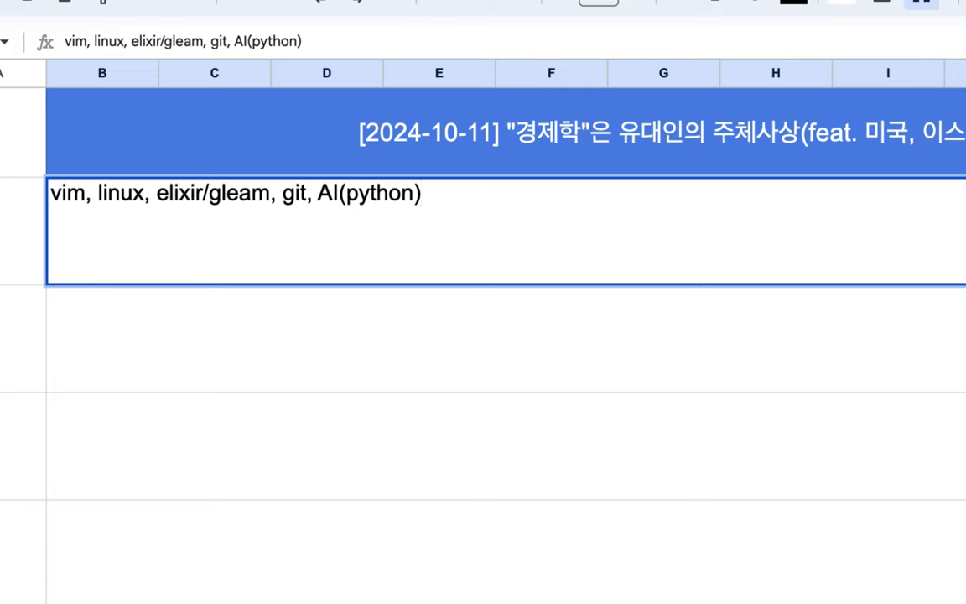
# Append "=> 5~6개" to the note in row 2 that lists vim, linux, elixir/gleam, git, AI(python).
pyautogui.write('=> 6ro')
pyautogui.press('BackSpace')
pyautogui.press('BackSpace')
pyautogui.press('BackSpace')
pyautogui.write('5~6')
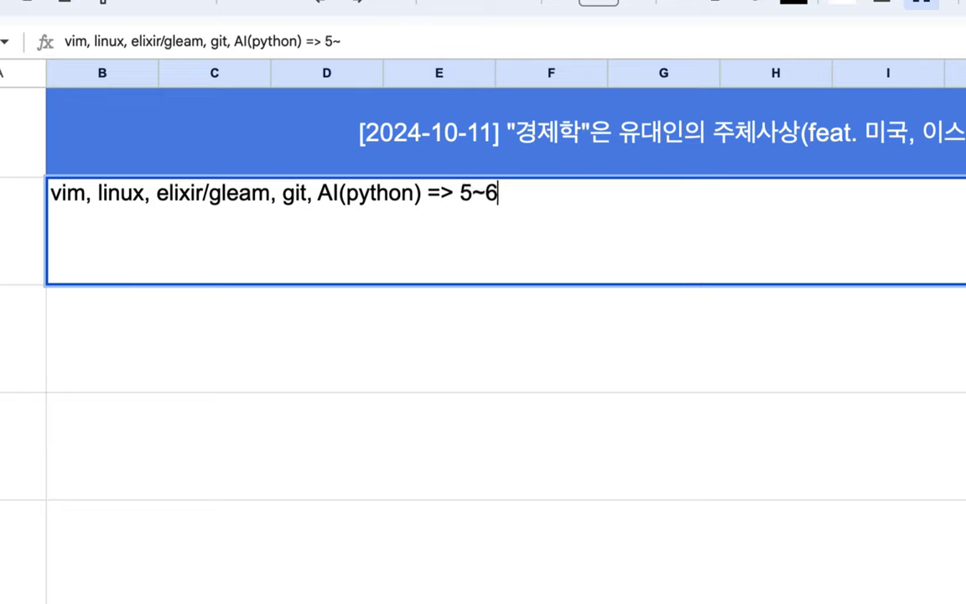
pyautogui.write('개')
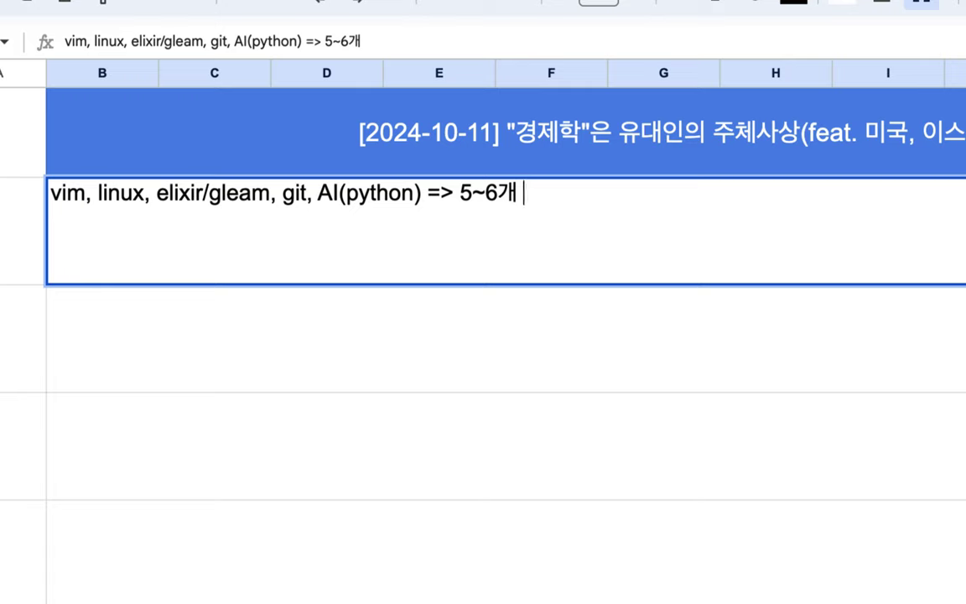
# Extend the row 2 note with ", 초등학생을 위한 코딩 강좌 => 학교 납품".
pyautogui.write(' , ㅊㅗ등')
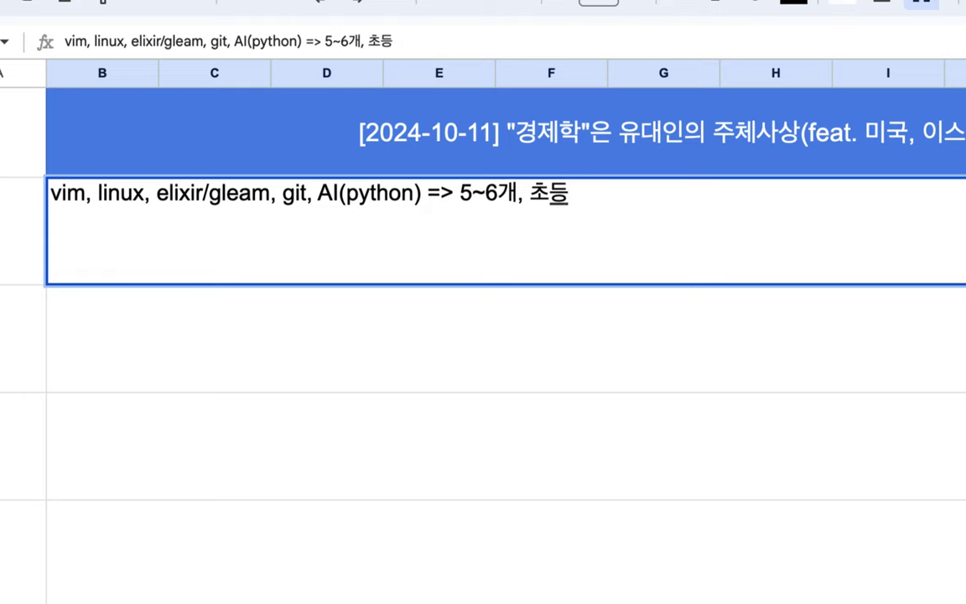
pyautogui.write('학생을 ')
pyautogui.write('위한 코딩')
pyautogui.write(' 가오')
pyautogui.press('BackSpace')
pyautogui.press('BackSpace')
pyautogui.press('BackSpace')
pyautogui.write('강지')
pyautogui.press('BackSpace')
pyautogui.write('좌 => ')
pyautogui.write('학교 납푸')
pyautogui.write('ㅁ')
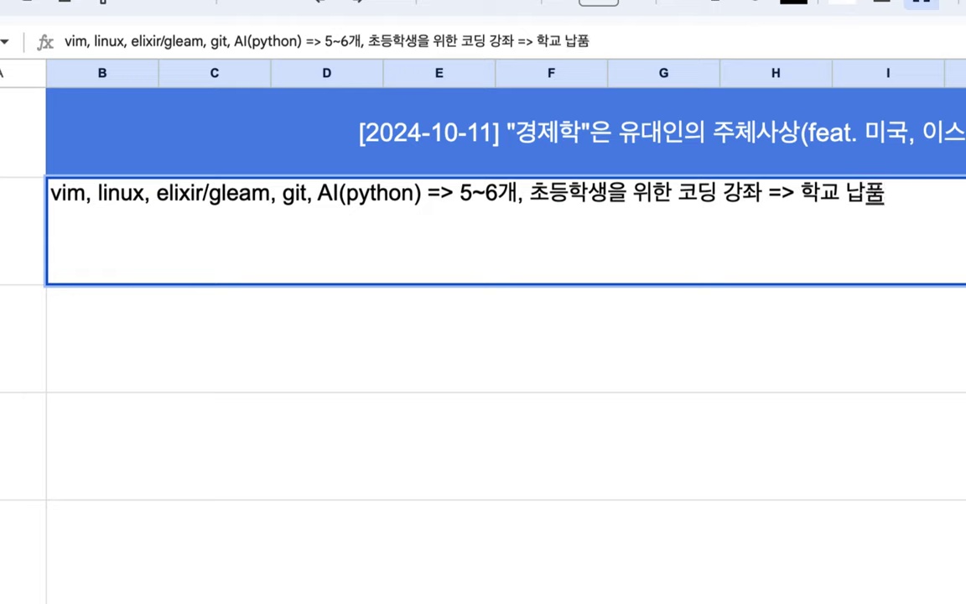
# Add ", 초중고 방과후 수업용 강좌" to the end of the row 2 note and insert "올해 말까지" before "초중고".
pyautogui.click(574, 198)
pyautogui.hscroll(3, 901, 197)
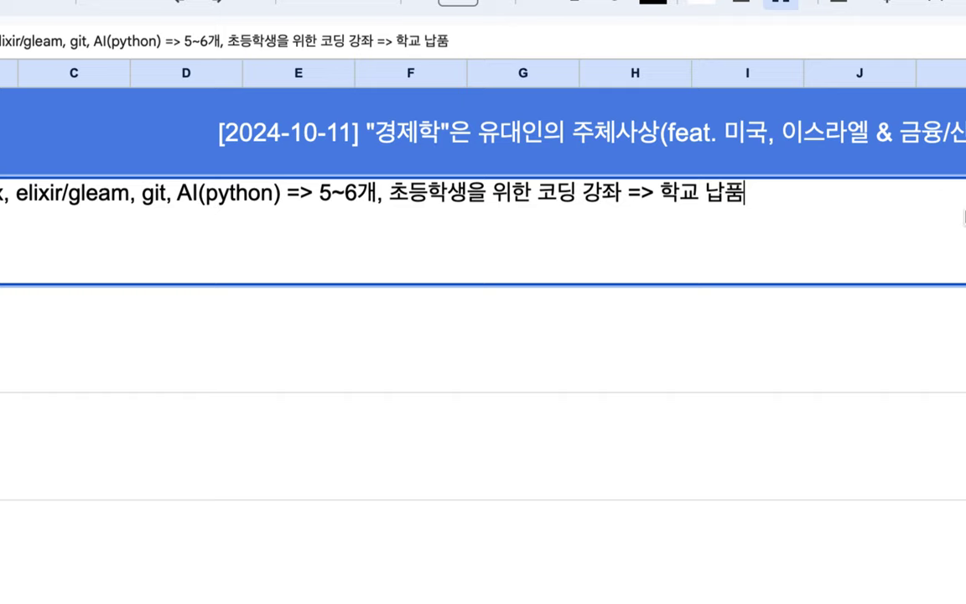
pyautogui.write(', 초중고')
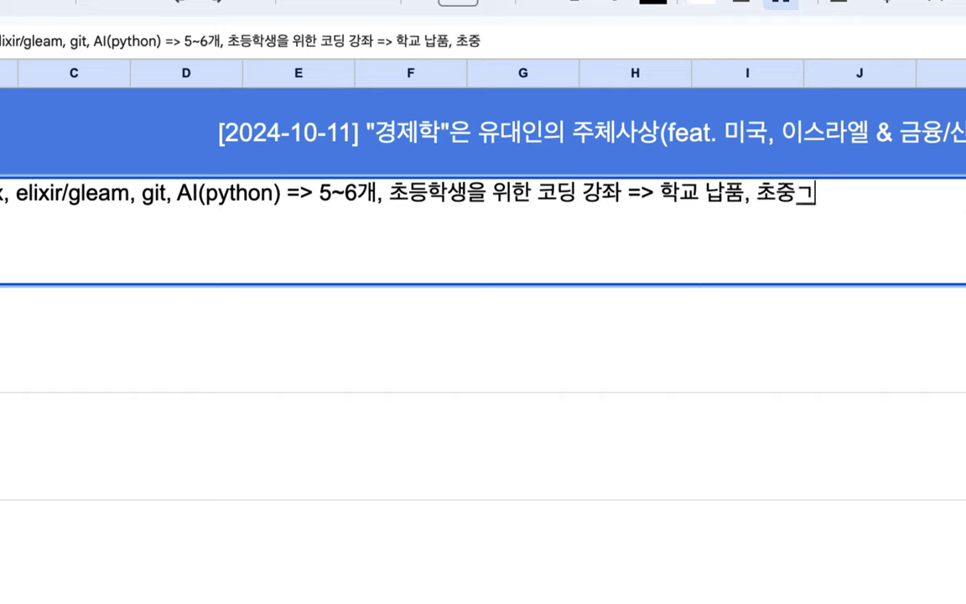
pyautogui.write(' 방과후 ')
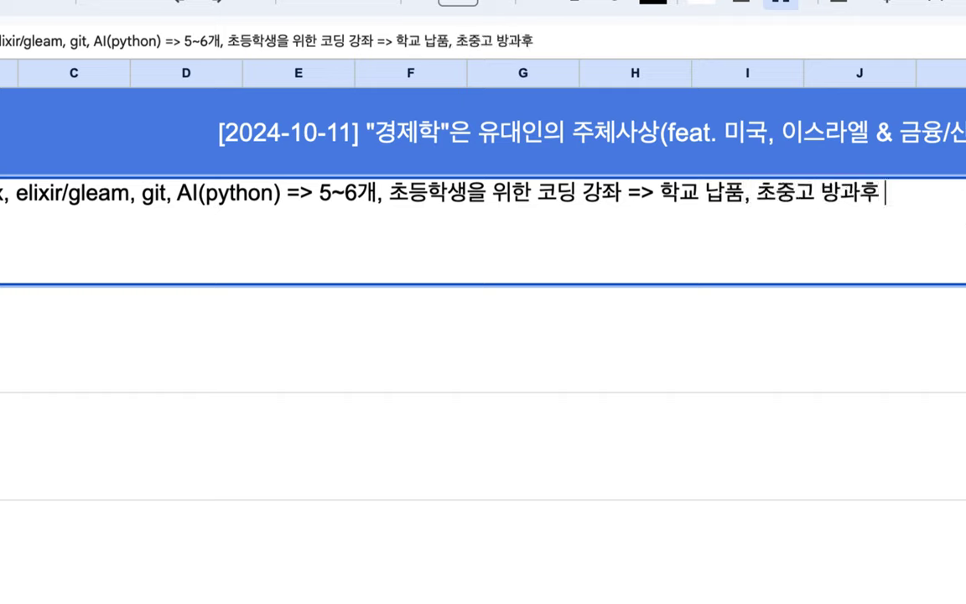
pyautogui.write('숭업용 강좌')
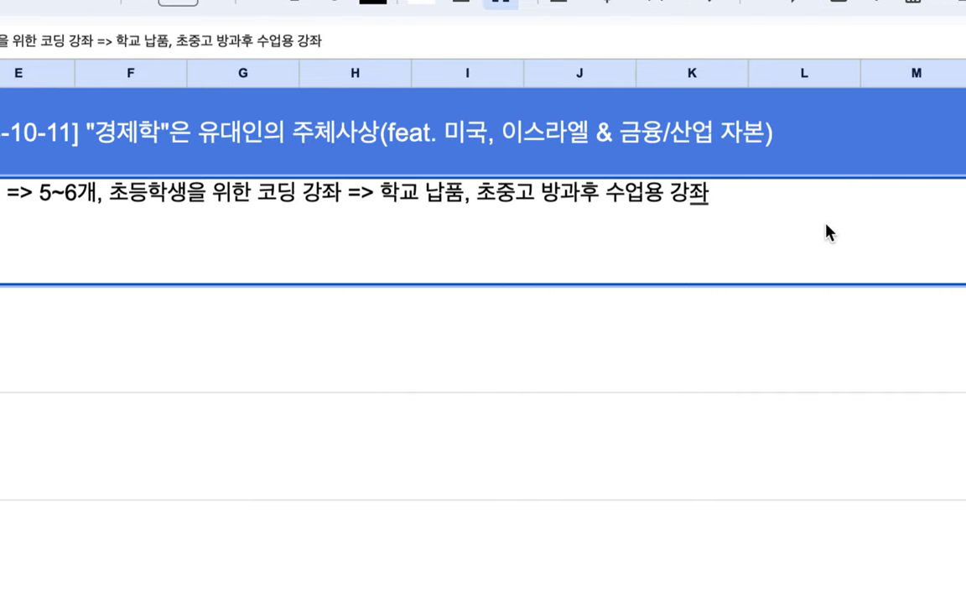
pyautogui.click(477, 194)
pyautogui.write('올해 말까지')
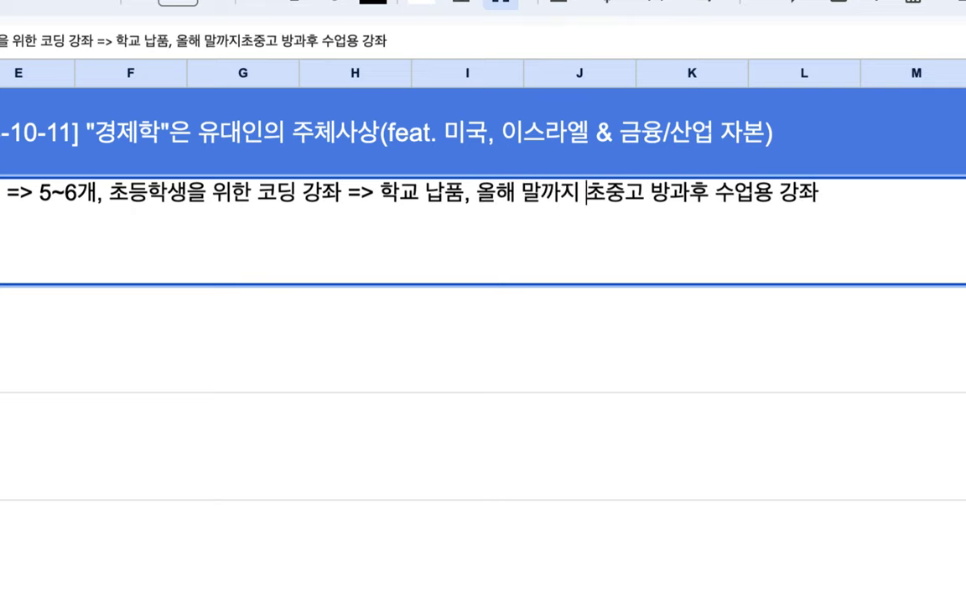
# Continue the end of the row 2 note with "=> 2025년, 대학, 직장인 강좌".
pyautogui.press('End')
pyautogui.write('=')
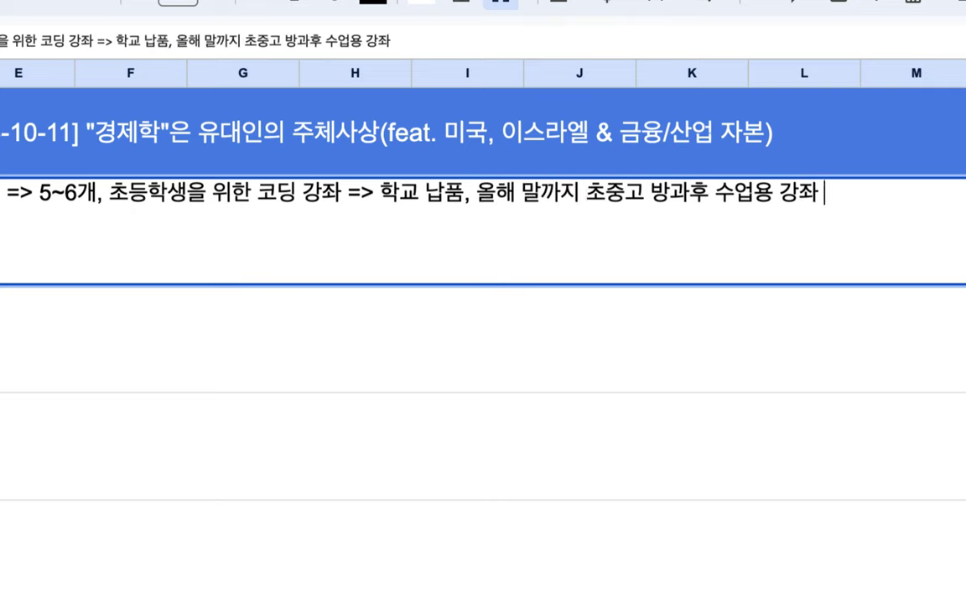
pyautogui.write('> ')
pyautogui.write('2025년, 대학, 직장인')
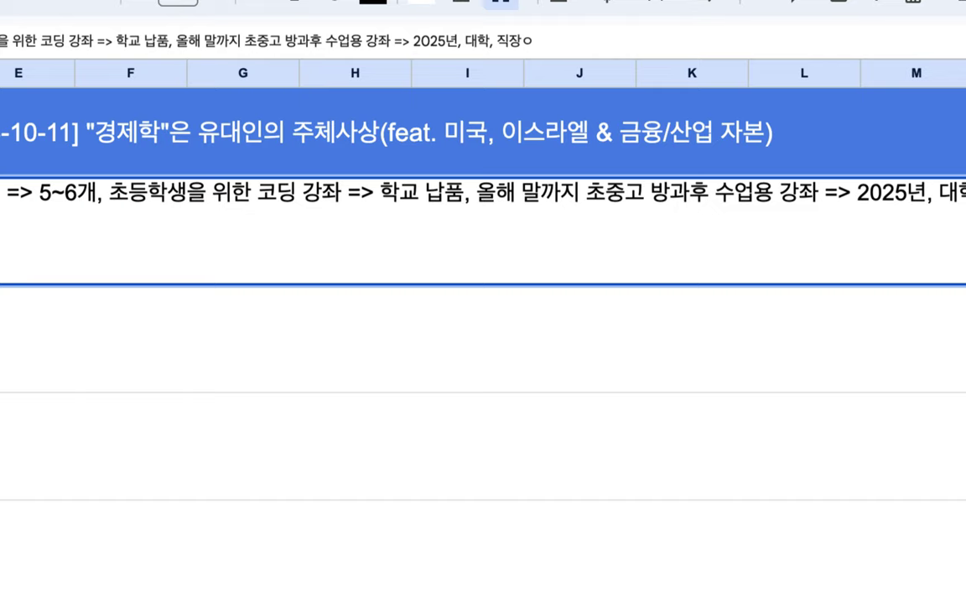
pyautogui.write(' 강좌')
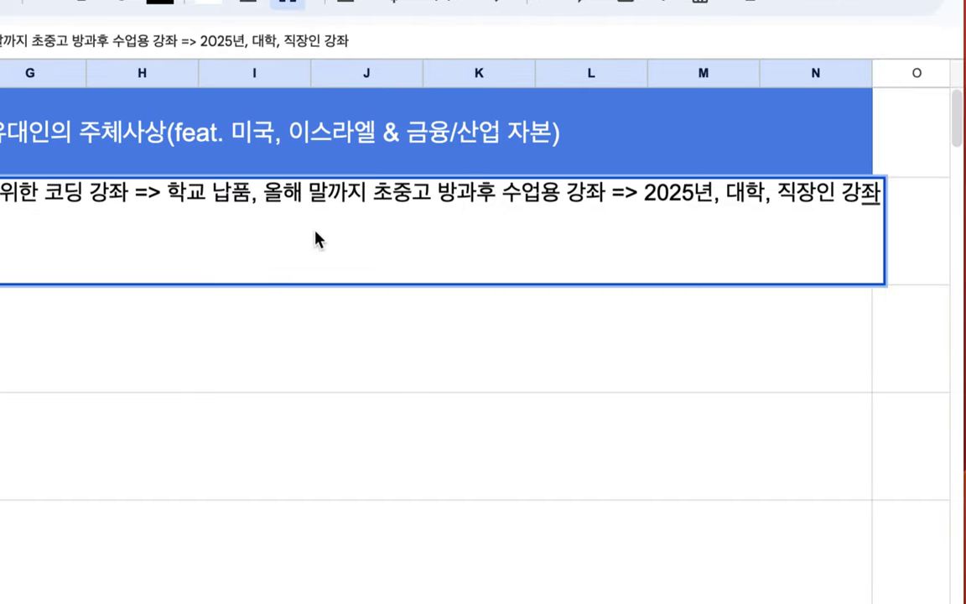
# Highlight the entire text of the row 2 note to review it.
pyautogui.hscroll(-10, 50, 243)
pyautogui.click(193, 194)
pyautogui.hotkey('shift', 'Right')
pyautogui.tripleClick(193, 195)
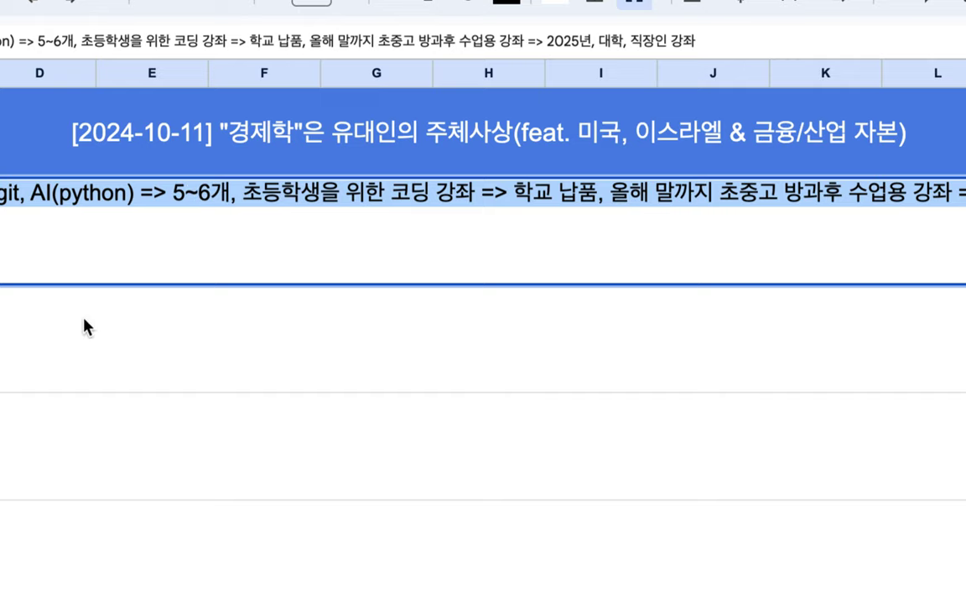
pyautogui.hscroll(-1, 4, 339)
# Enter "LMS 조율" in the merged cell of row 3.
pyautogui.click(25, 344)
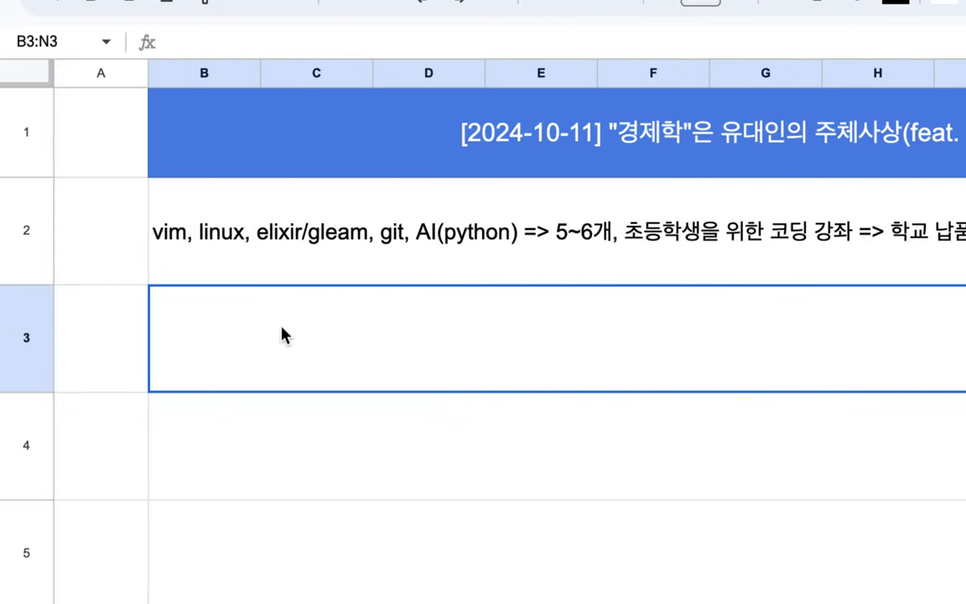
pyautogui.write('LMS')
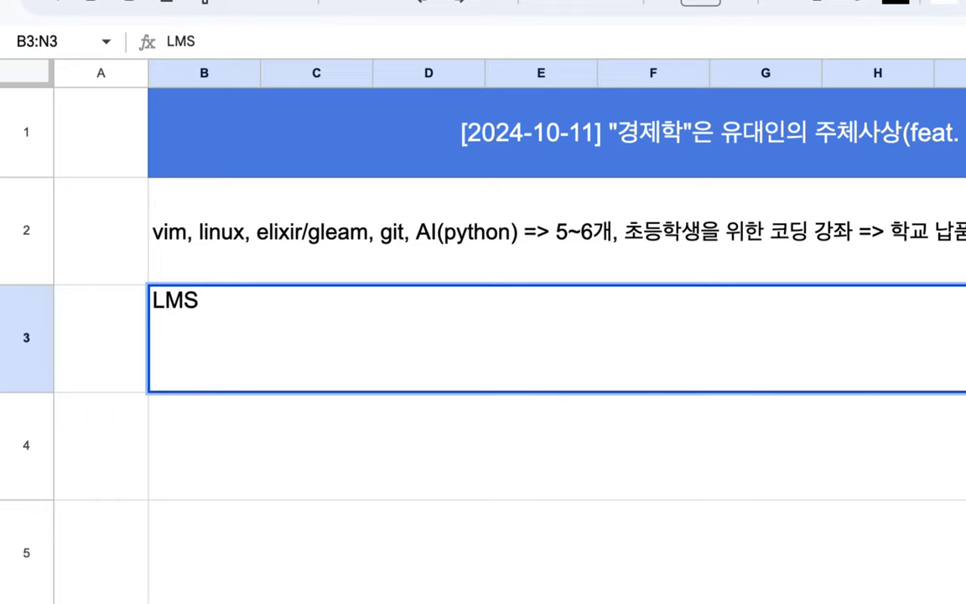
pyautogui.write('조율')
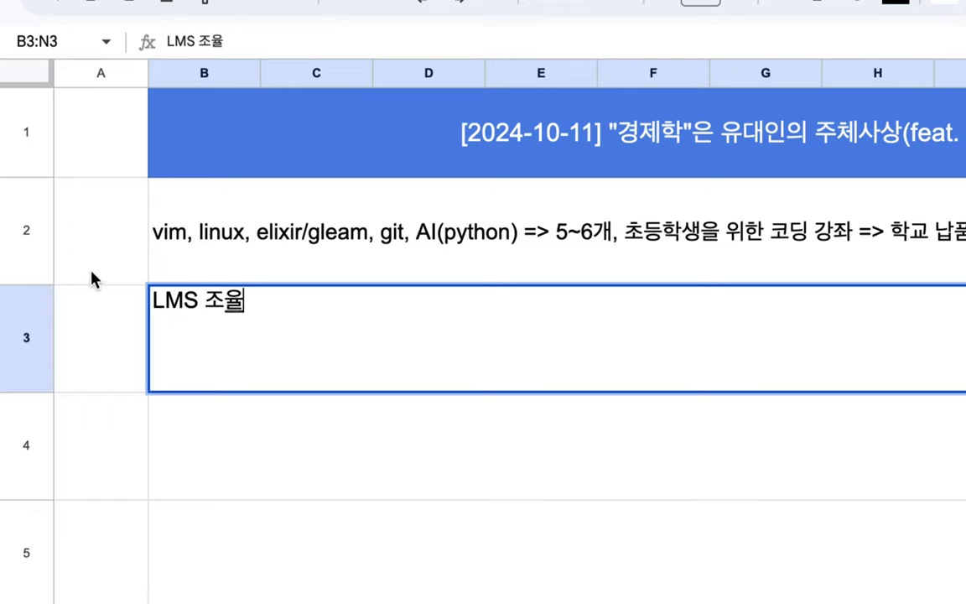
# Clear the contents of rows 2 and 3 across A2:N3.
pyautogui.moveTo(93, 277); pyautogui.dragTo(113, 324)
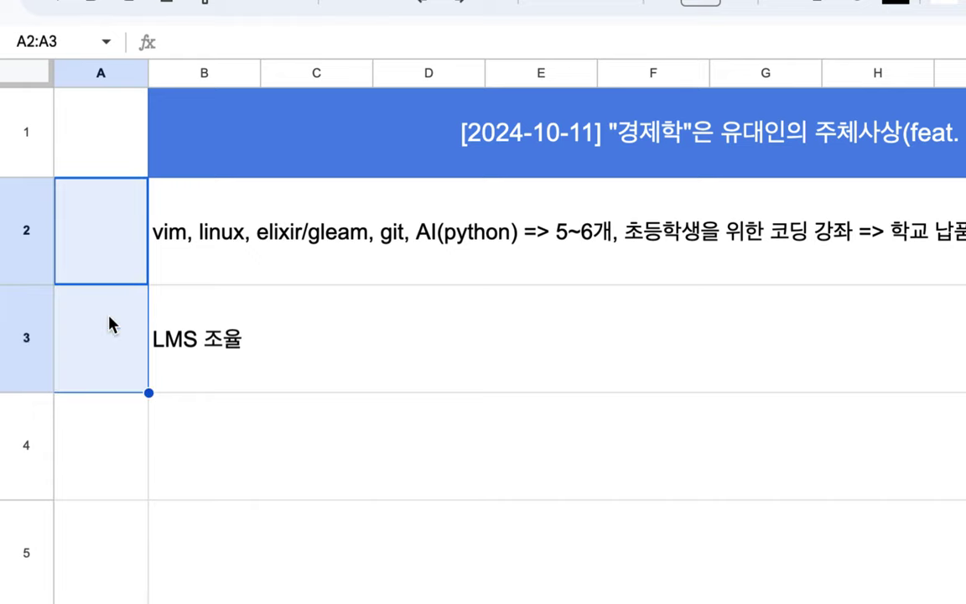
pyautogui.click(335, 267)
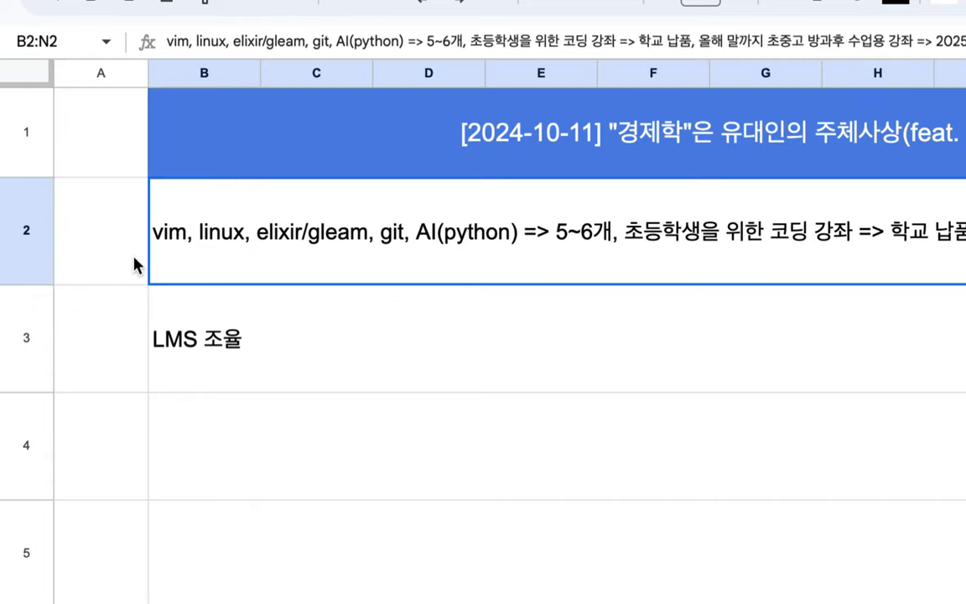
pyautogui.press('Left')
pyautogui.keyDown('shift'); pyautogui.click(233, 336); pyautogui.keyUp('shift')
pyautogui.press('Delete')
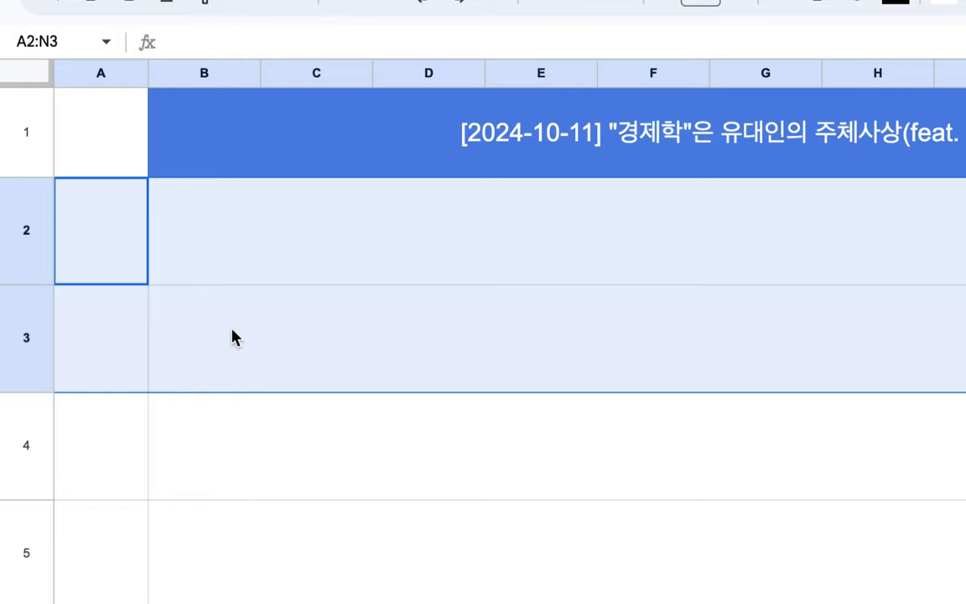
# Highlight "유대인의 주체사상" in the row 1 title for emphasis, leaving the title text as is.
pyautogui.click(688, 138)
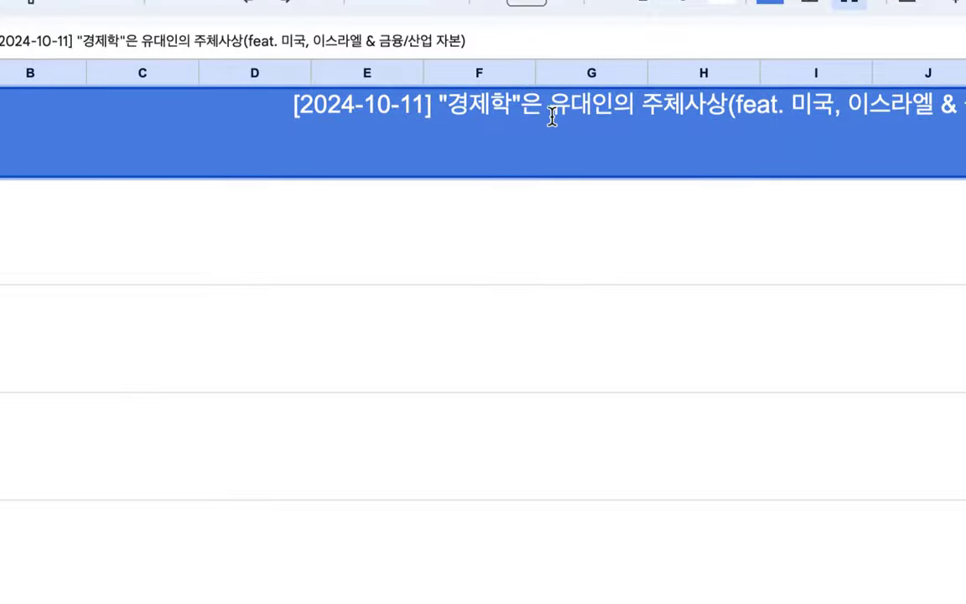
pyautogui.moveTo(549, 109); pyautogui.dragTo(722, 111)
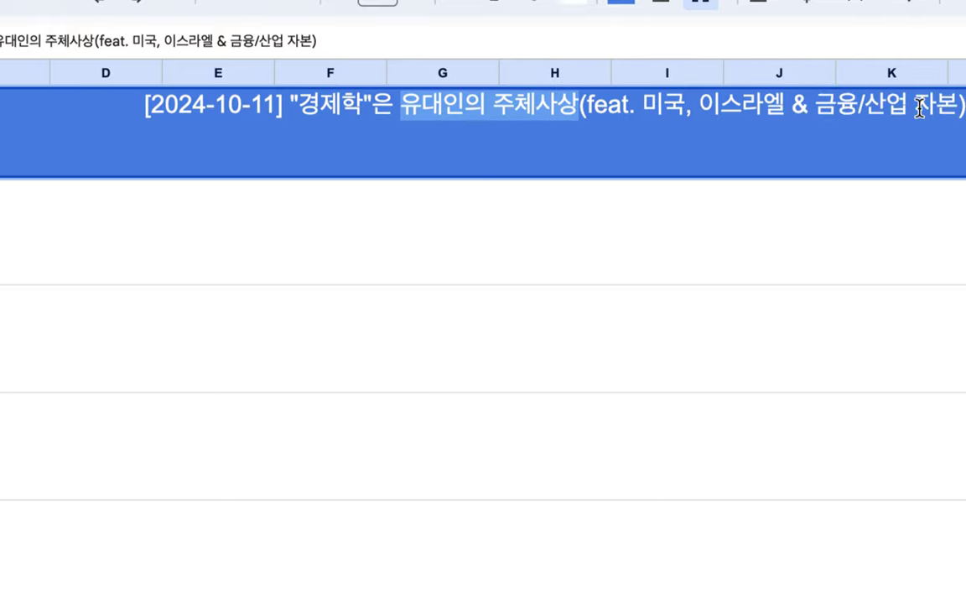
pyautogui.click(451, 201)
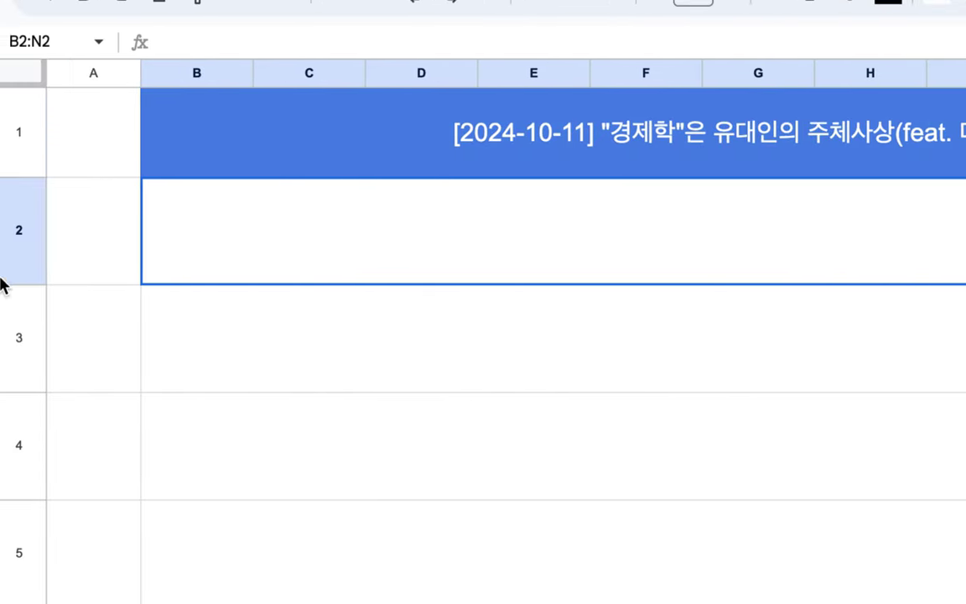
# Enter "우크라이나 전쟁의 원인?" in the merged cell of row 2.
pyautogui.doubleClick(228, 253)
pyautogui.write('우크라이나 ㅈ')
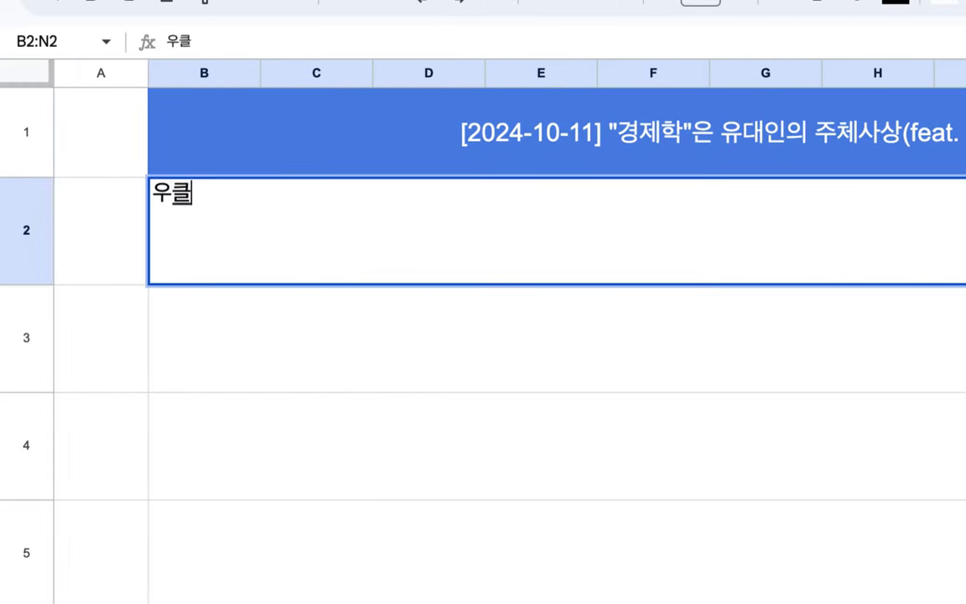
pyautogui.write('전쟁의 ')
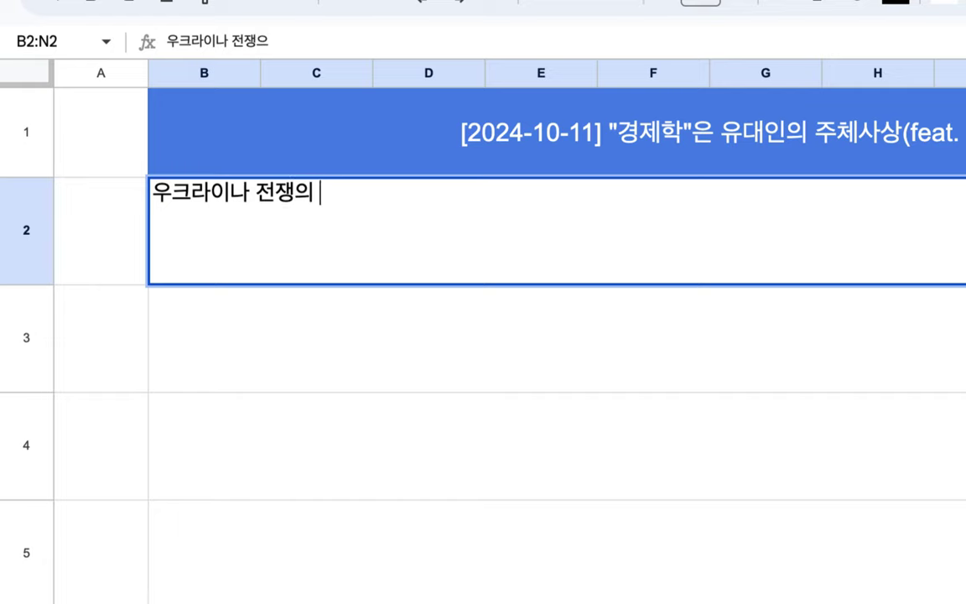
pyautogui.write('원인?')
# Add a second line reading "이스라엘의 반인륜/인류적 잔학 행위" within the row 2 cell.
pyautogui.hotkey('alt', 'Return')
pyautogui.write('이스라엘의 ')
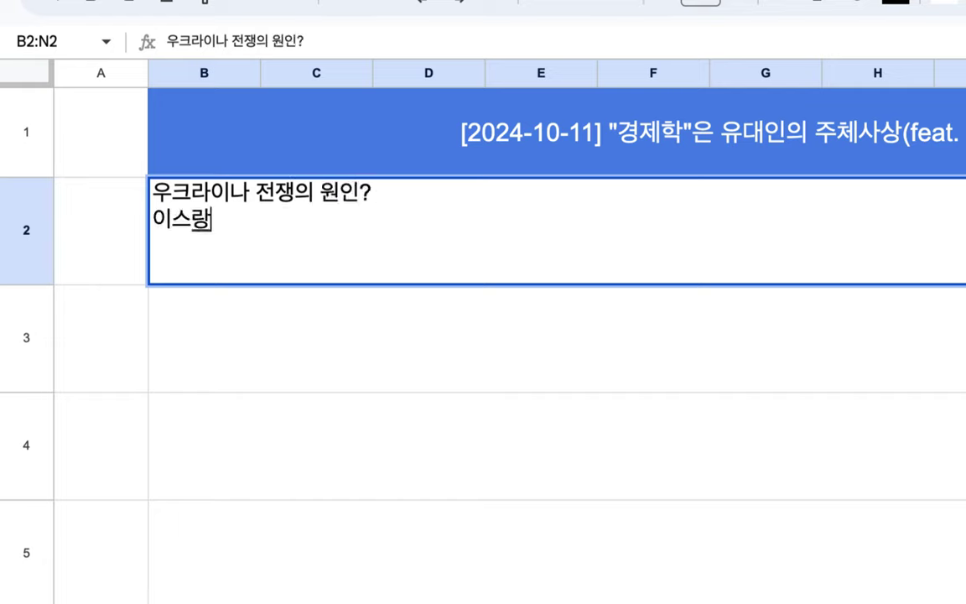
pyautogui.write('반')
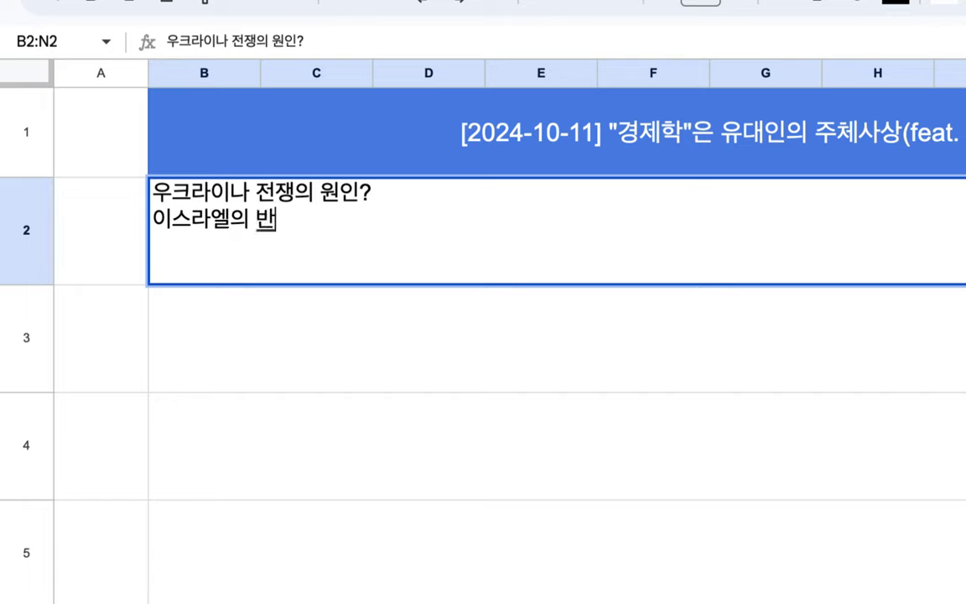
pyautogui.write('ㅇ인류적')
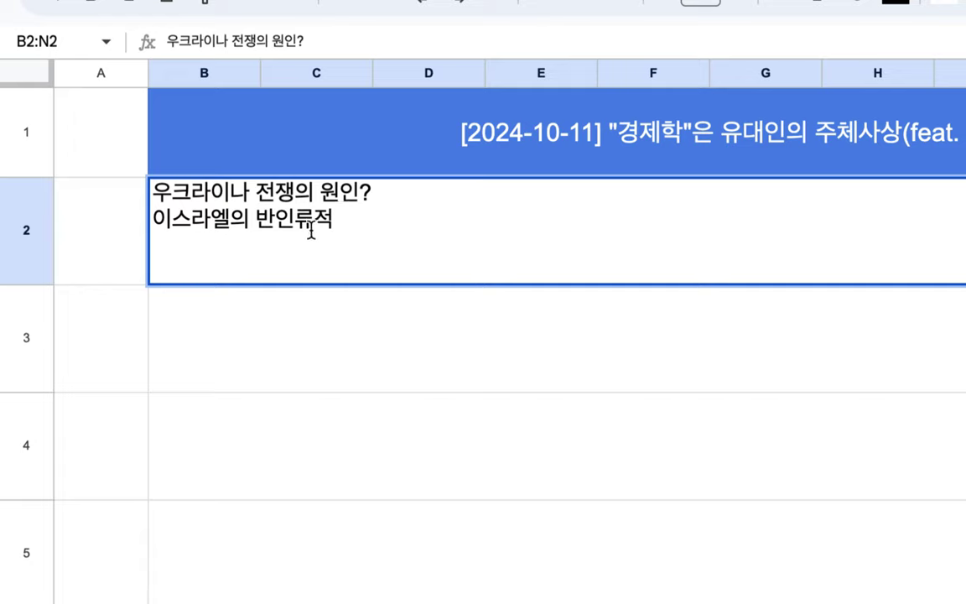
pyautogui.click(281, 219)
pyautogui.write('인륜')
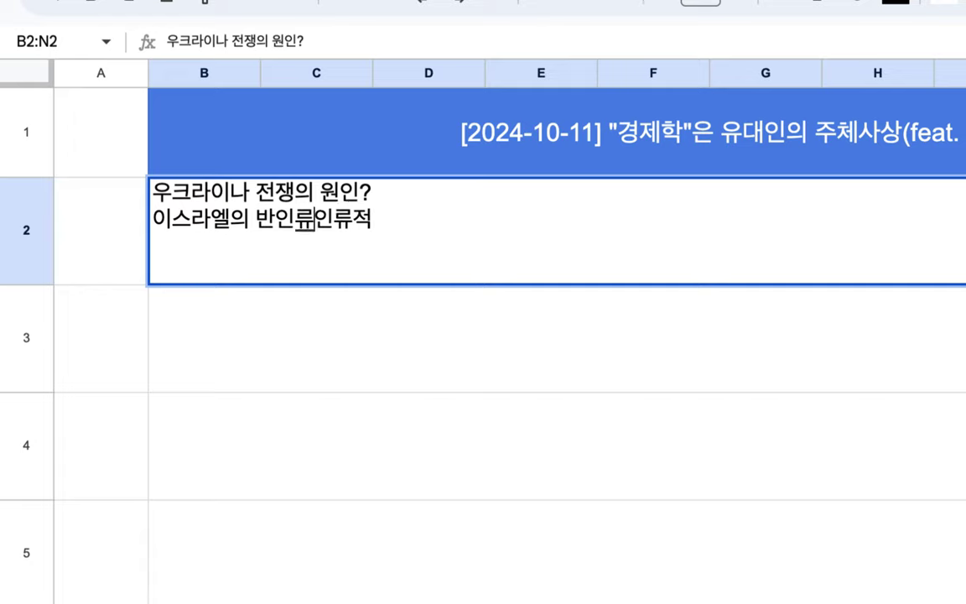
pyautogui.write('/인류적 잔학 행위')
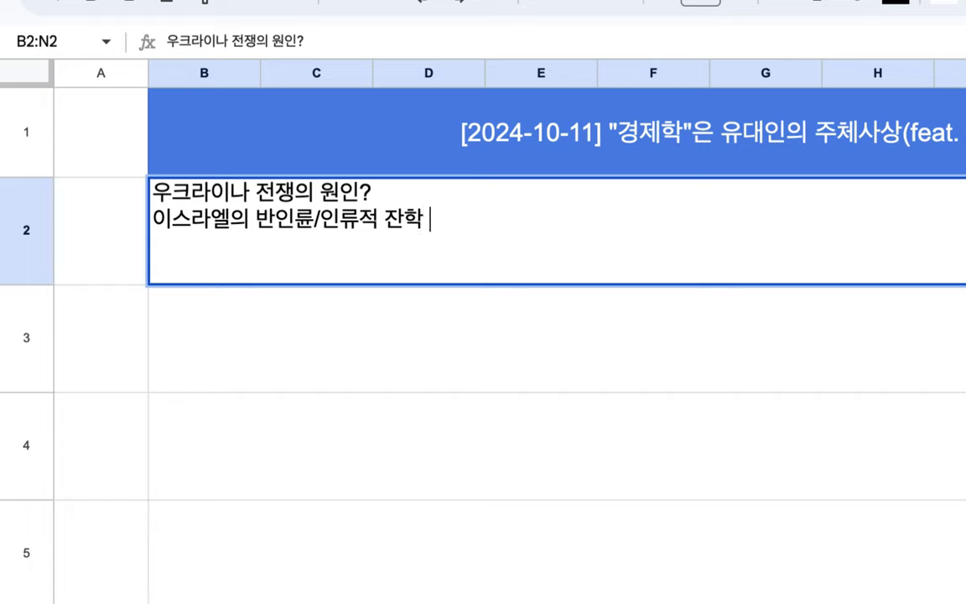
# Extend the second line of the row 2 cell with "=> 전쟁 범죄 => 그 원인?".
pyautogui.write(' =')
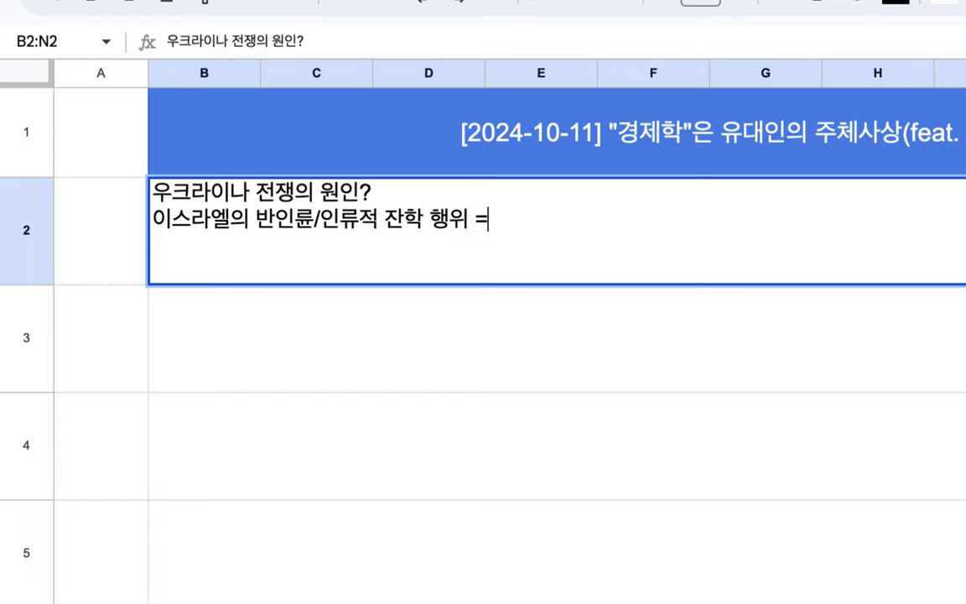
pyautogui.write('> 전쟁 범죄')
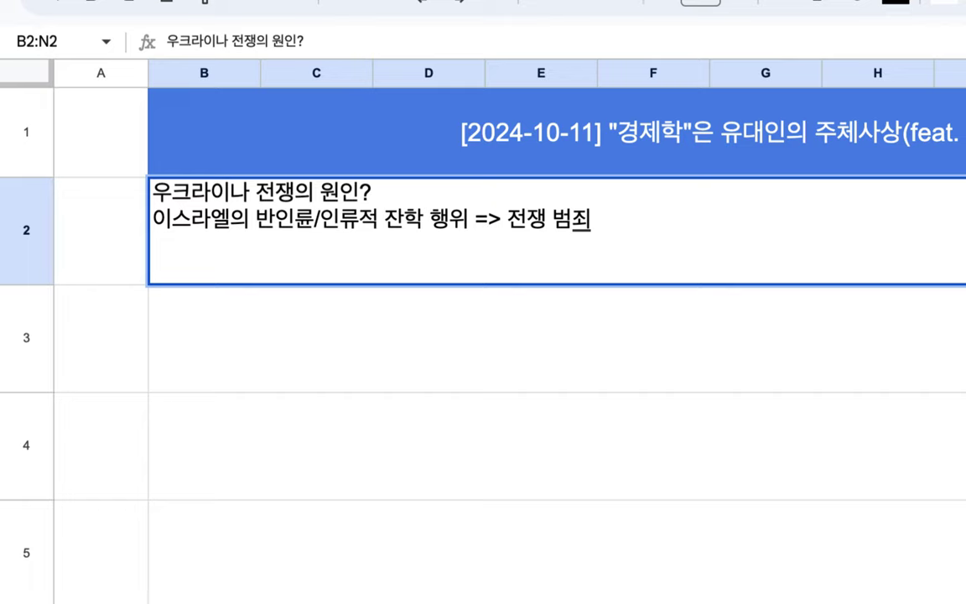
pyautogui.write('=> 그 원인?')
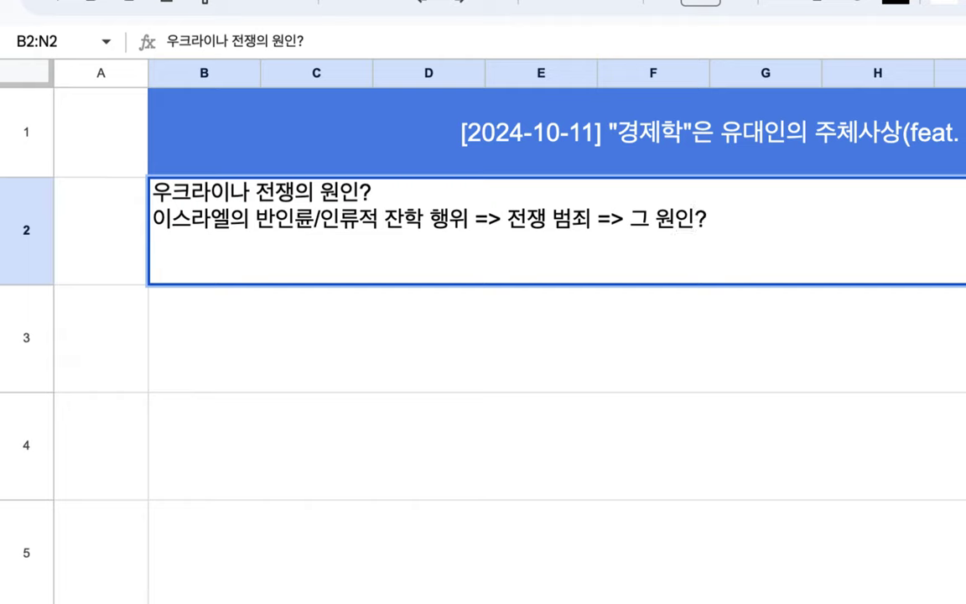
# Add a third line reading "서구 <=> 동구 간" within the row 2 cell.
pyautogui.hotkey('alt', 'Return')
pyautogui.write('서구 <=> 동구')
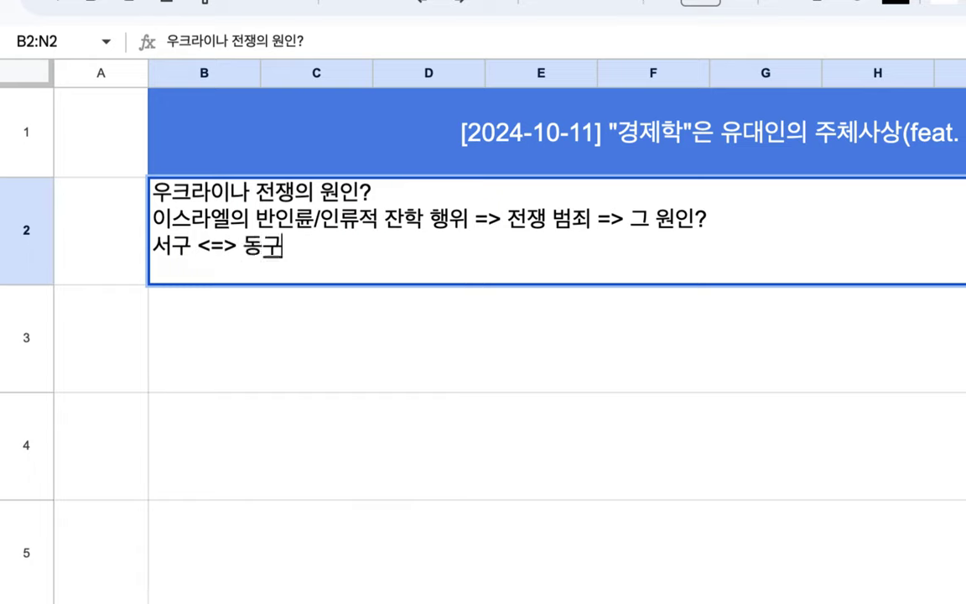
pyautogui.write(' 갠')
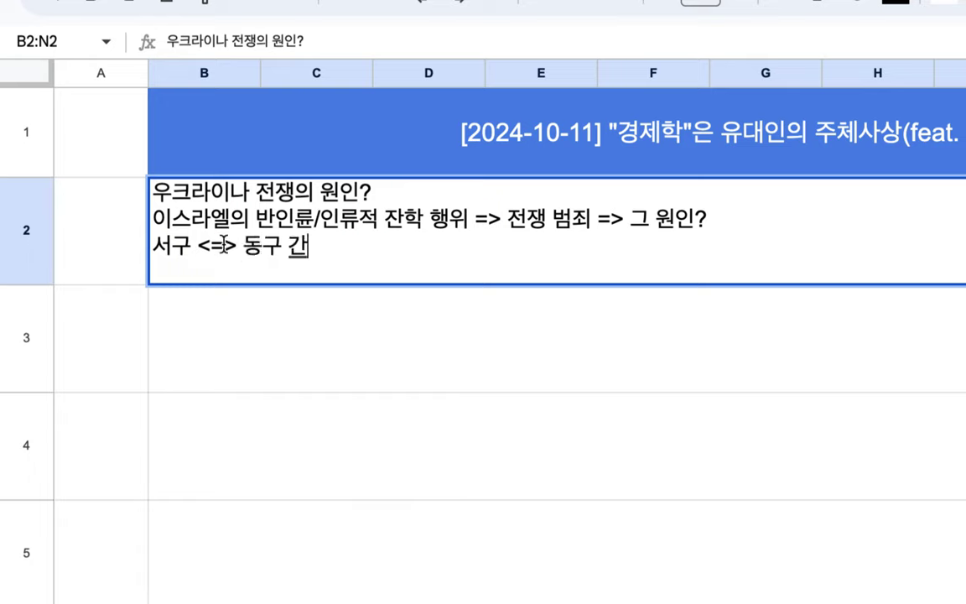
# Replace "동구 간" with "Global South" in the third line of the row 2 cell.
pyautogui.moveTo(243, 244); pyautogui.dragTo(338, 245)
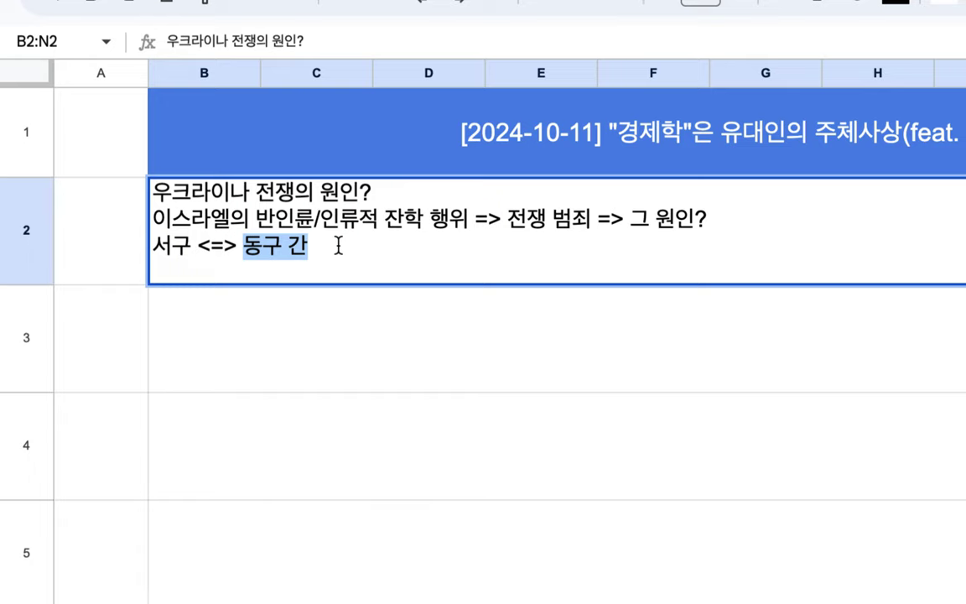
pyautogui.write('Global S')
pyautogui.write('ouc')
pyautogui.press('BackSpace')
pyautogui.write('thj')
pyautogui.press('BackSpace')
pyautogui.press('BackSpace')
# Replace "서구" with "Western Civilizaiton" at the start of the third line in row 2.
pyautogui.doubleClick(170, 246)
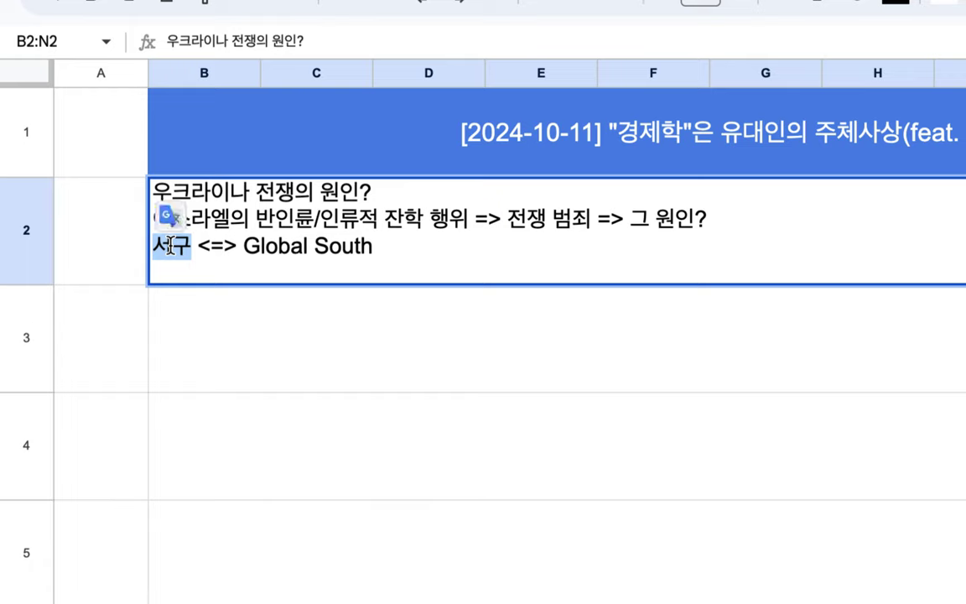
pyautogui.write('Wester')
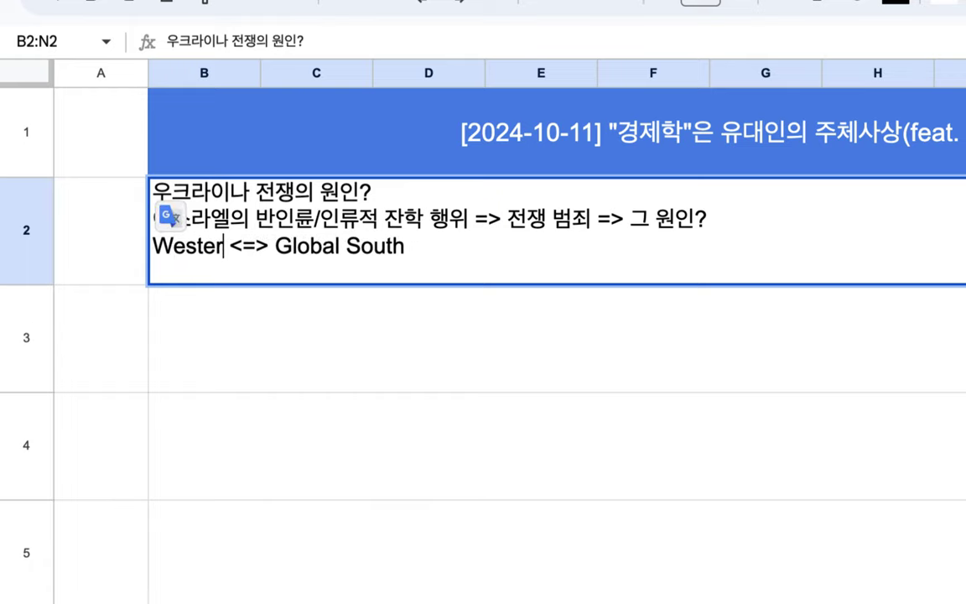
pyautogui.write('n Civi')
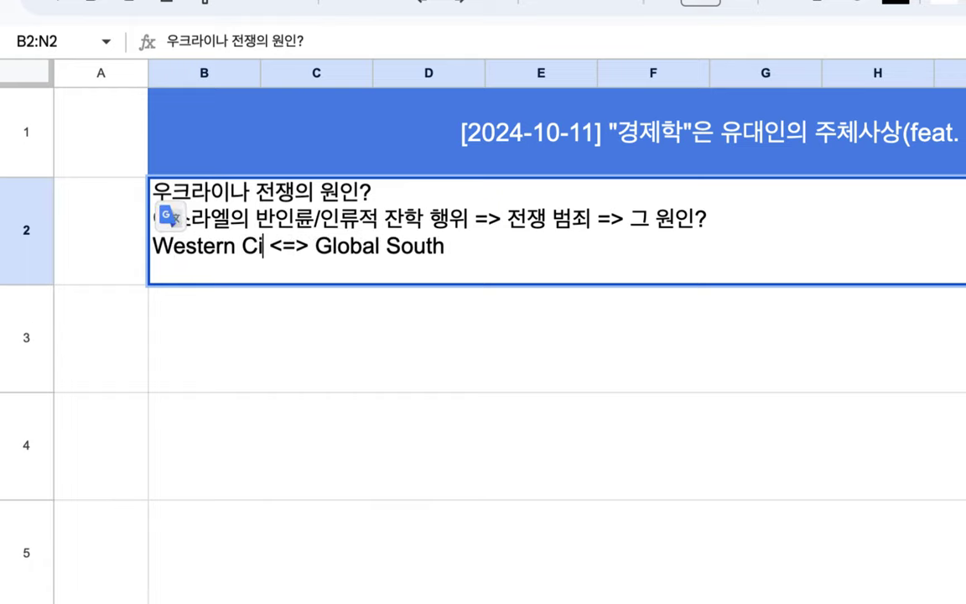
pyautogui.write('lizaiton')
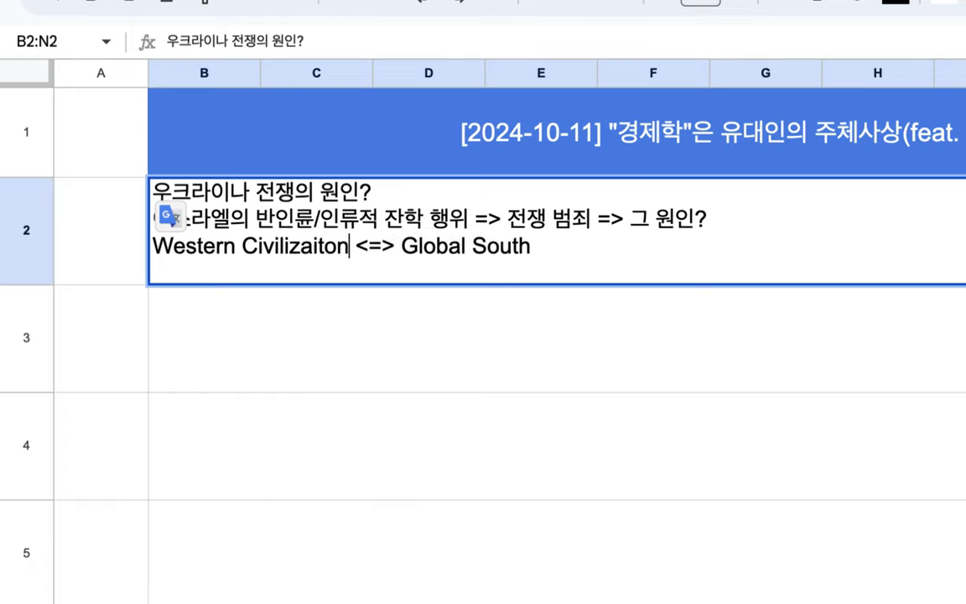
# Append " 간의 결별" to the end of the third line in the row 2 cell.
pyautogui.click(567, 244)
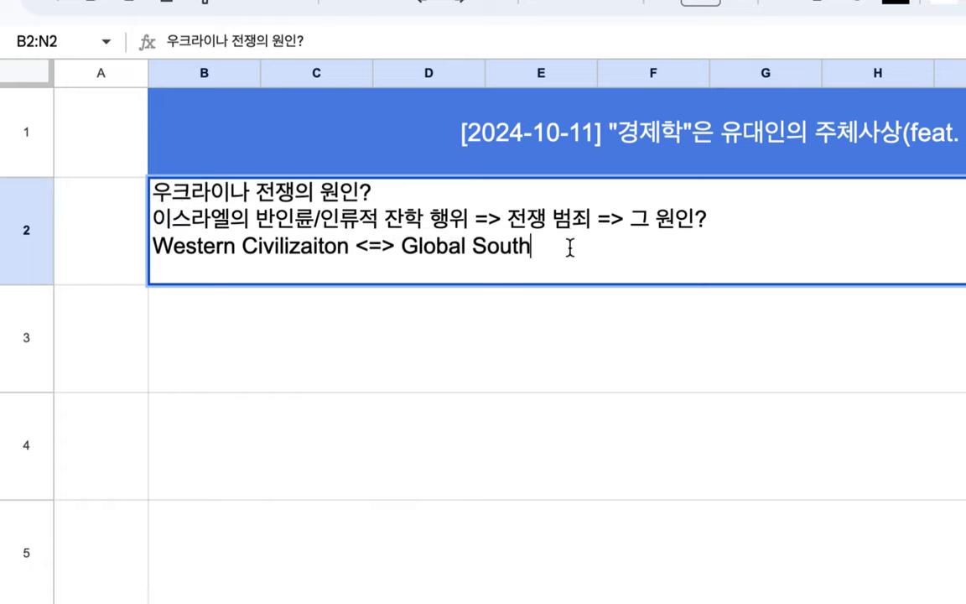
pyautogui.write('ㄱㄴ')
pyautogui.write('간의 결별')
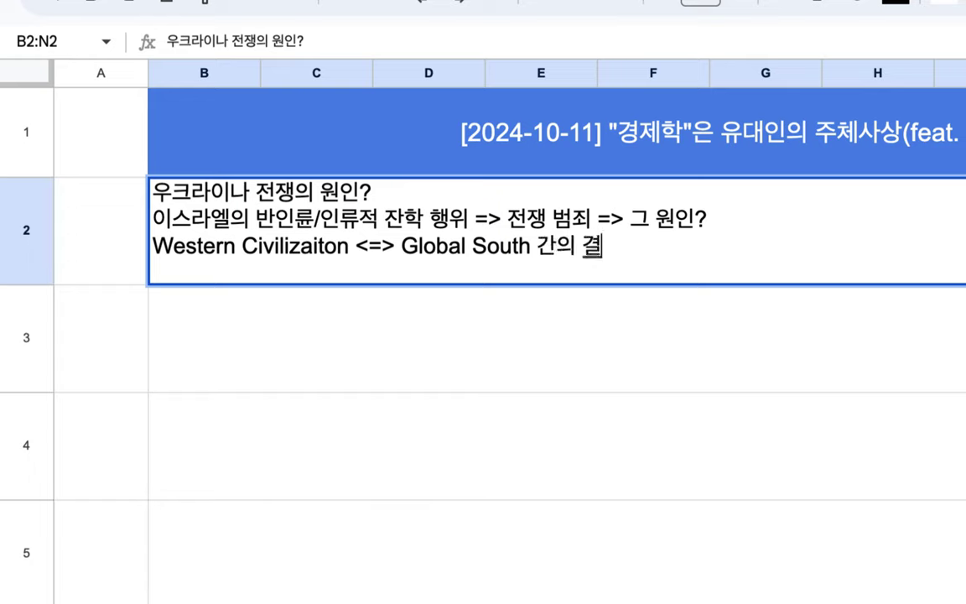
# Insert "(BRICS)" right after "Global South" and end the third line with ", 그 원인과 추이?".
pyautogui.click(538, 245)
pyautogui.press('BackSpace')
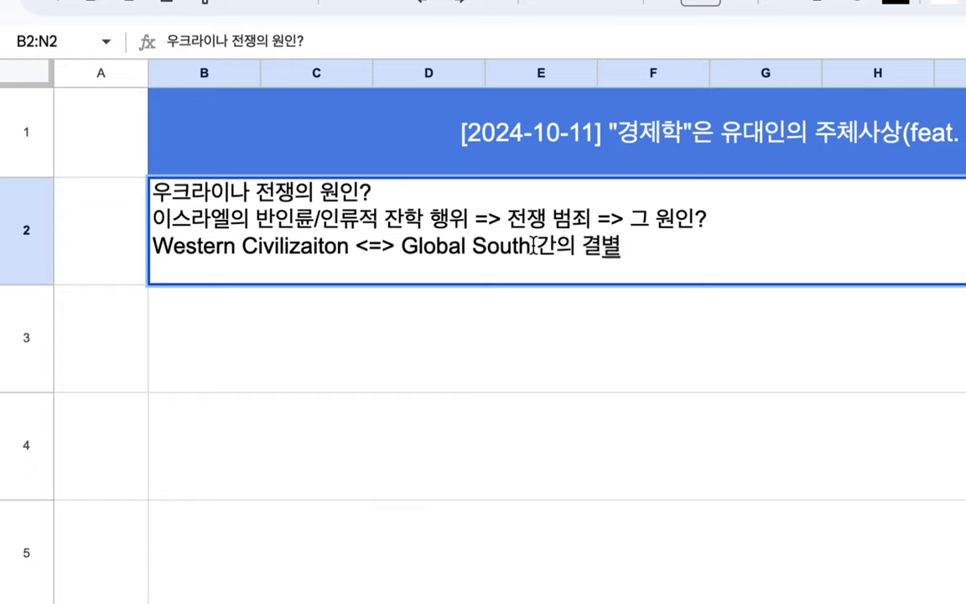
pyautogui.write('(BRICS')
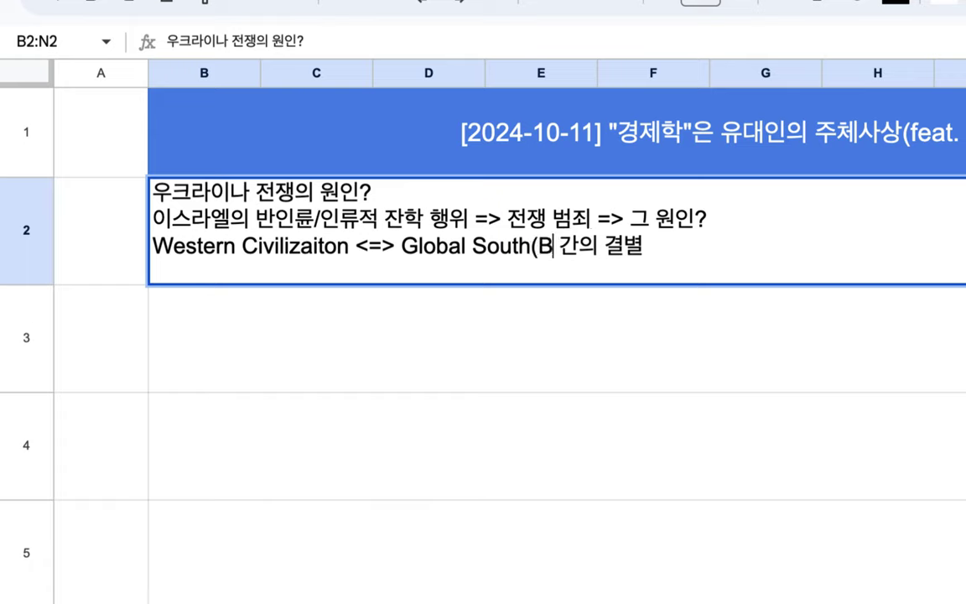
pyautogui.write(')')
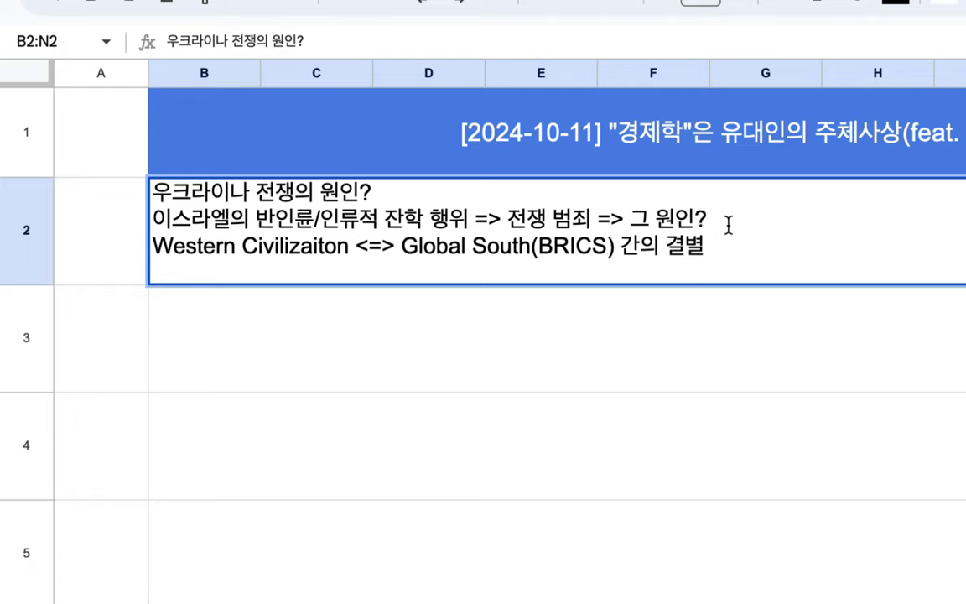
pyautogui.click(733, 254)
pyautogui.write(', 그 원인과 ㅊㅜ이?')
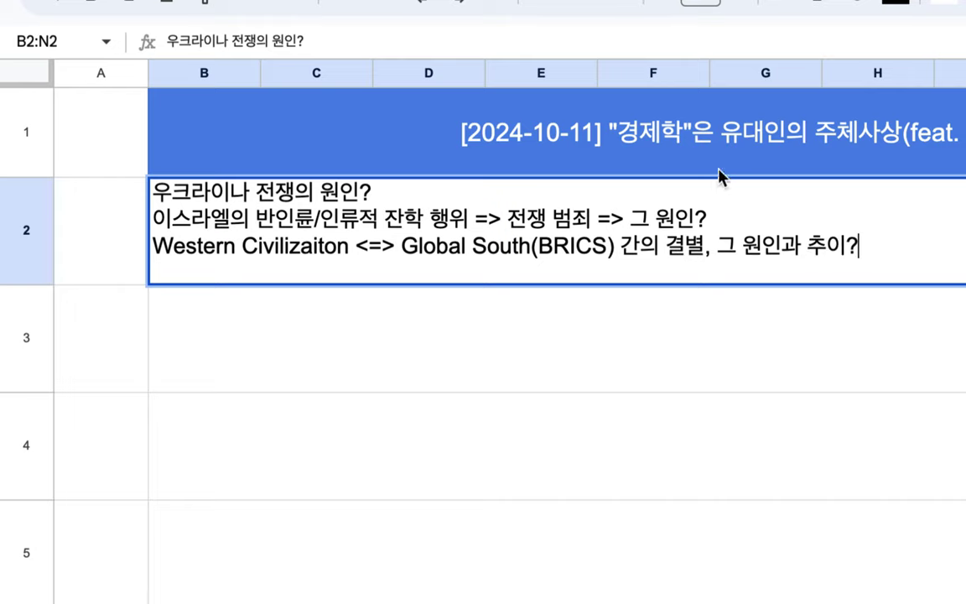
# Highlight "경제학" with its quotation marks in the row 1 title for emphasis, then return to row 2.
pyautogui.click(634, 150)
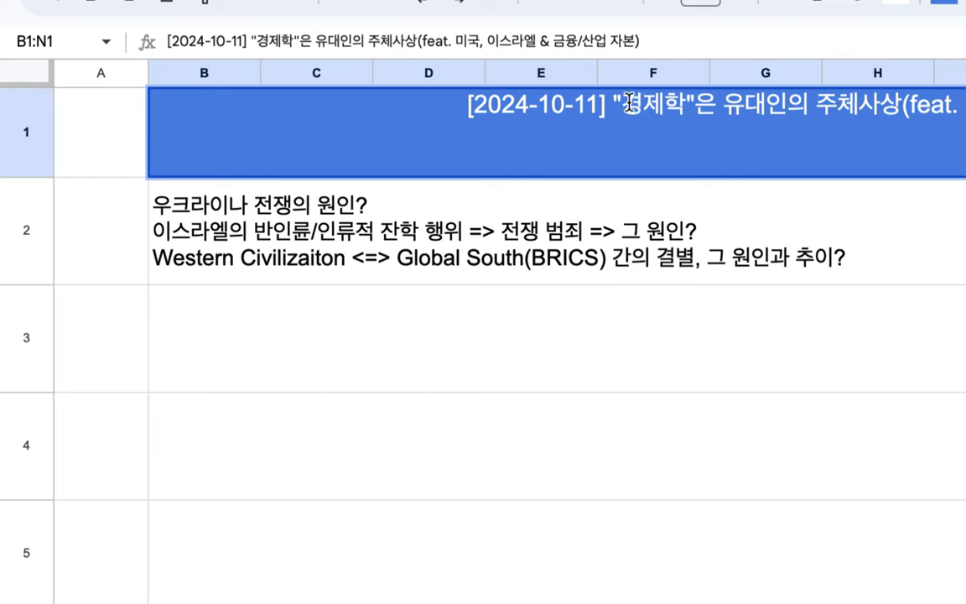
pyautogui.moveTo(612, 104); pyautogui.dragTo(694, 104)
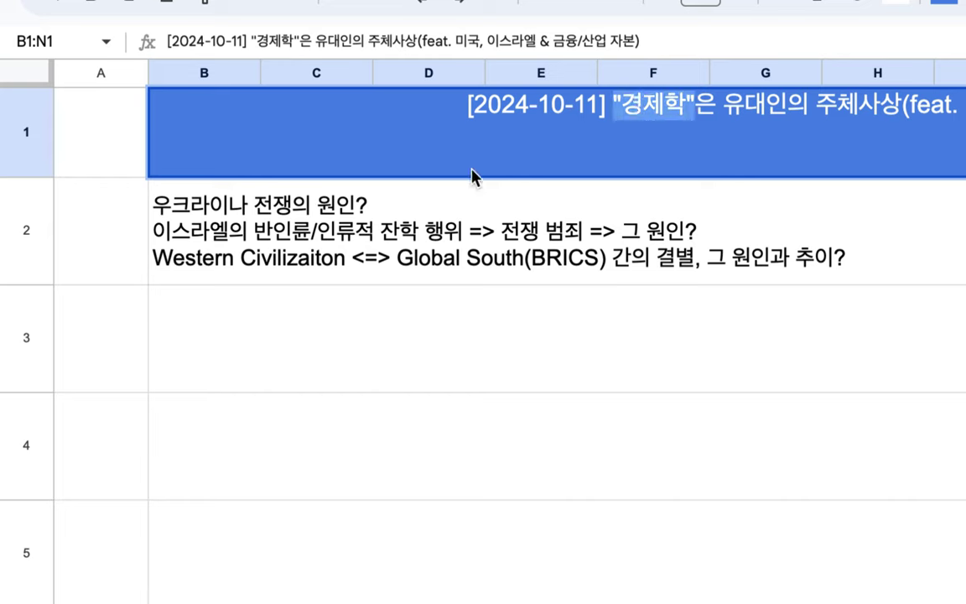
pyautogui.click(347, 207)
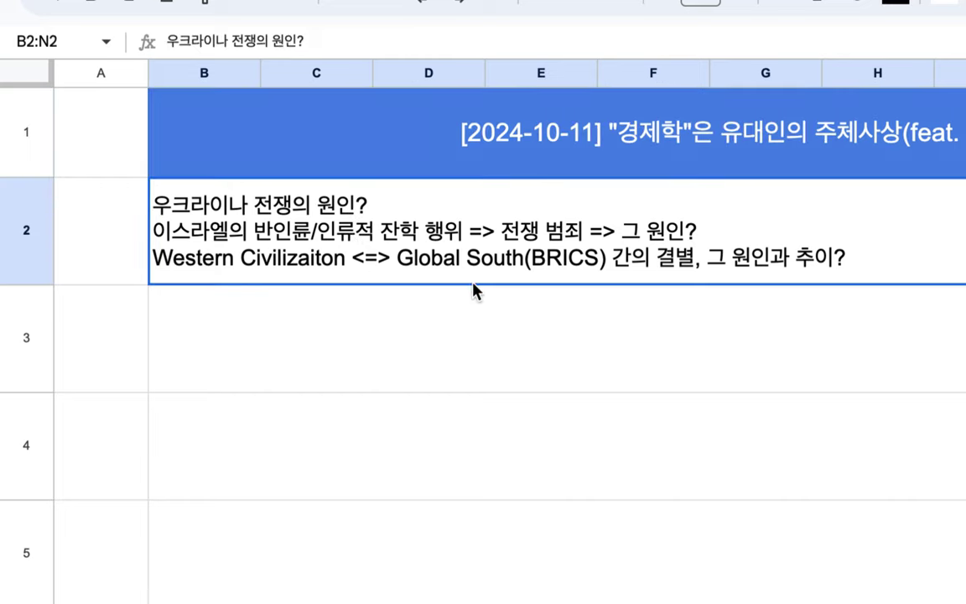
# Extend the first line of the row 2 cell with "=> 중국의 성장, 결과 => 중국의 성장".
pyautogui.doubleClick(452, 202)
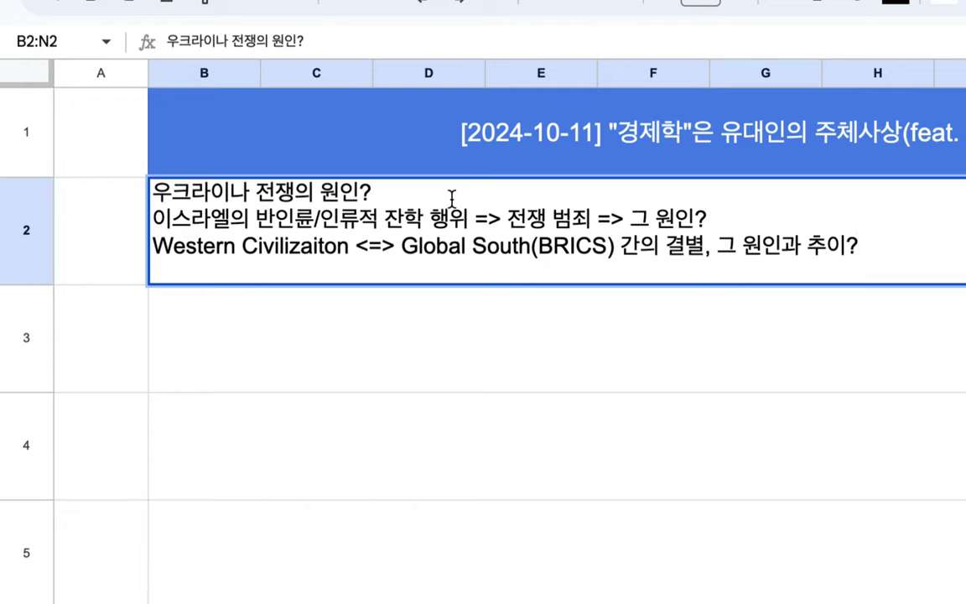
pyautogui.click(411, 195)
pyautogui.write('=> 중국')
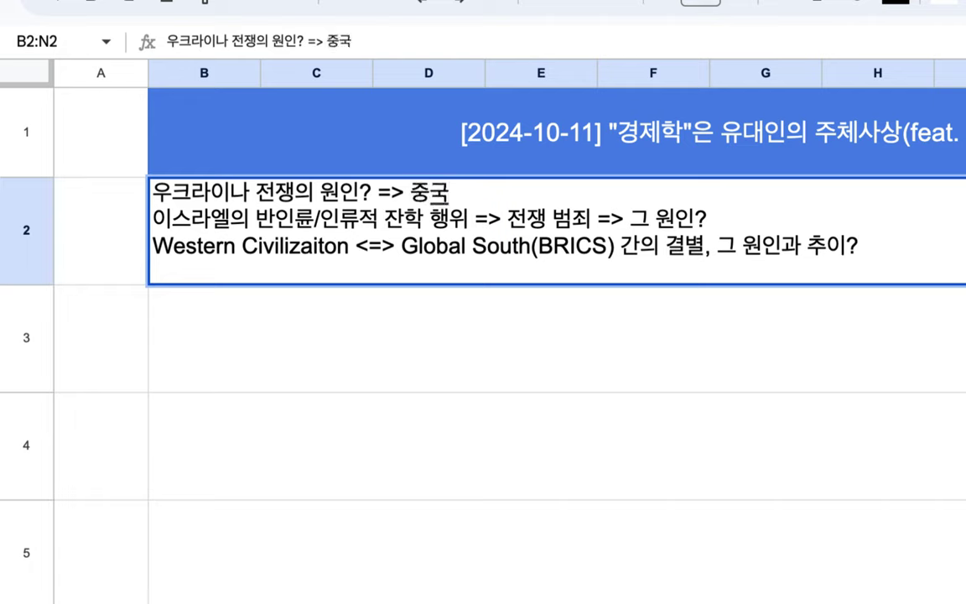
pyautogui.write('의 성장')
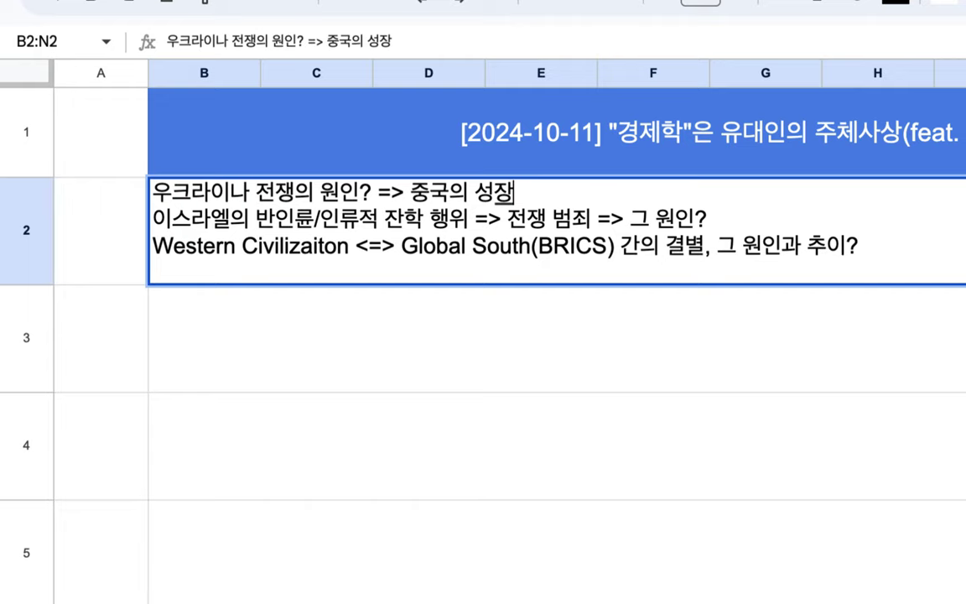
pyautogui.write(', 결과 ')
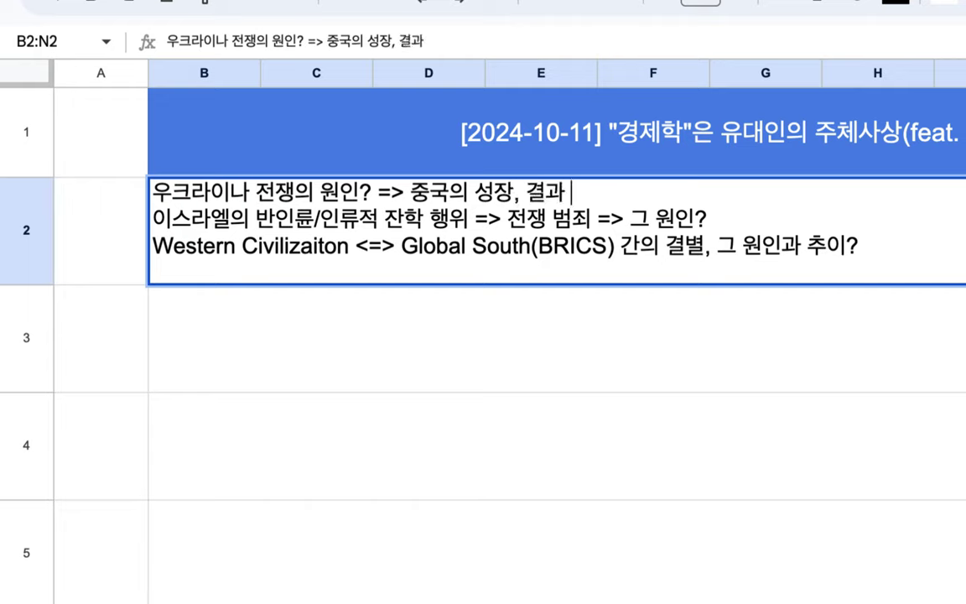
pyautogui.write('=> 중국의')
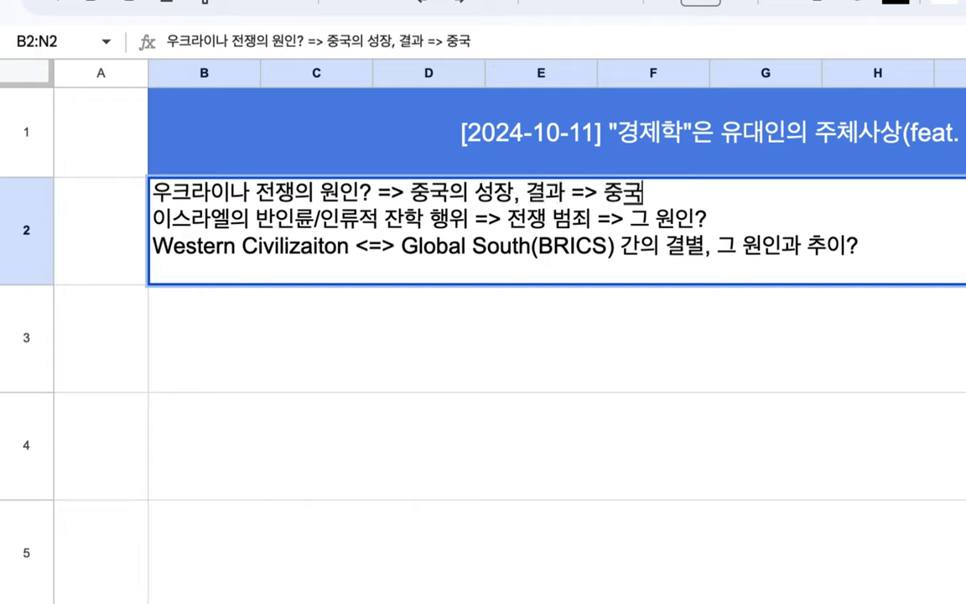
pyautogui.write(' 성ㅈ')
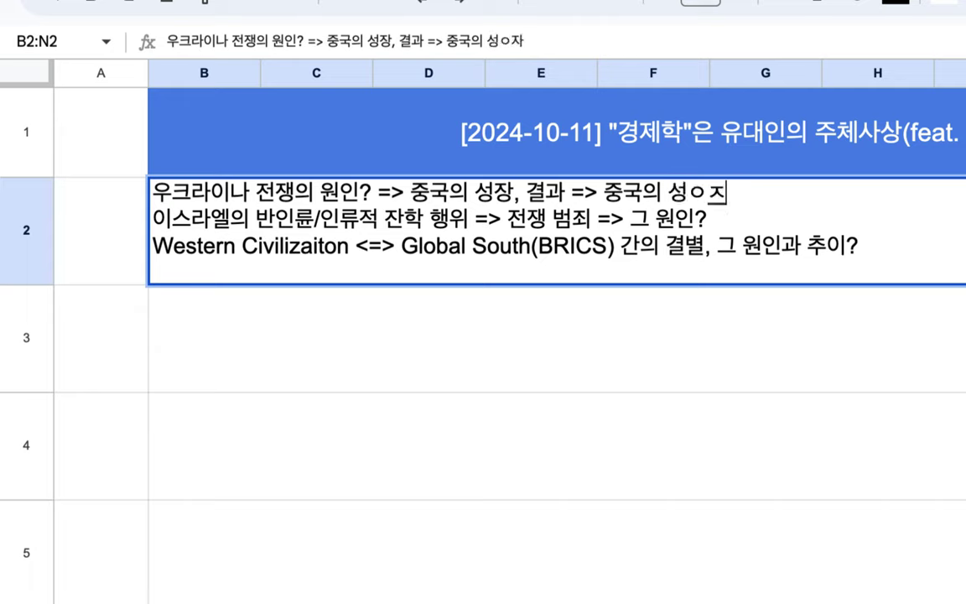
pyautogui.write('ㅏㅇ')
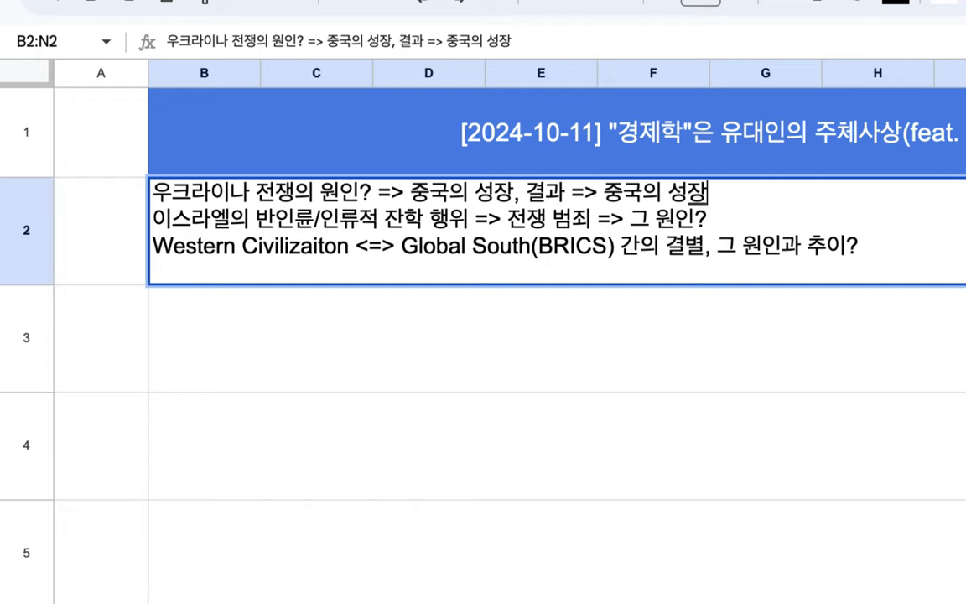
# Highlight the first "중국" in the opening line of the row 2 cell for emphasis.
pyautogui.click(410, 193)
pyautogui.moveTo(410, 193); pyautogui.dragTo(451, 192)
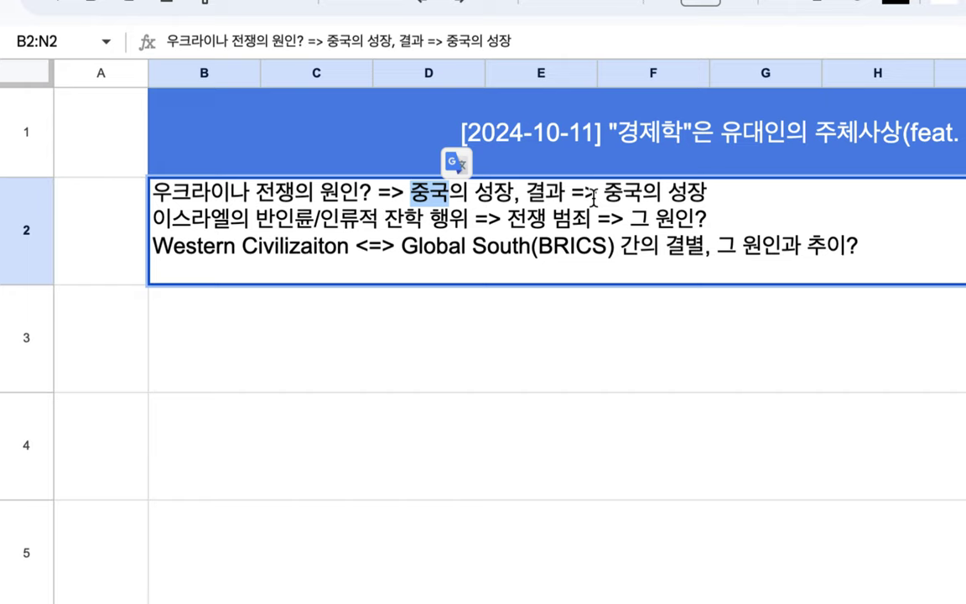
pyautogui.click(691, 200)
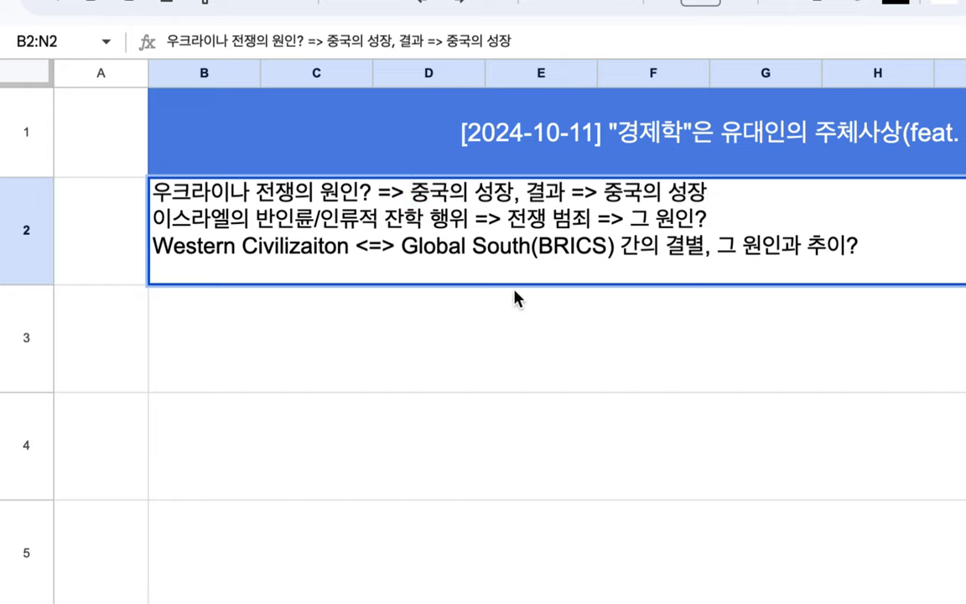
# Enter "표면적 이유 => (1) 나토의 동진" in the merged cell of row 3.
pyautogui.click(484, 321)
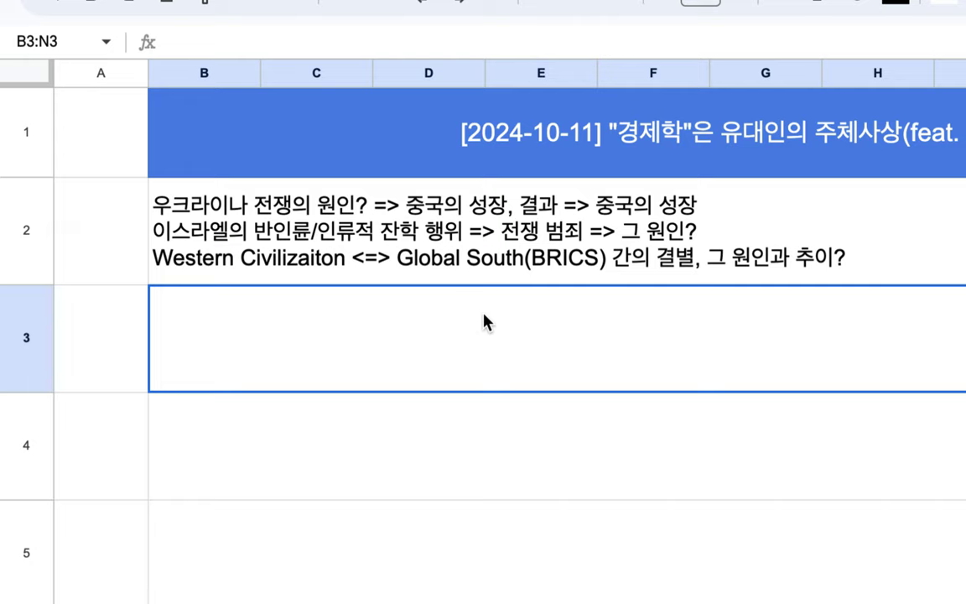
pyautogui.write('표면')
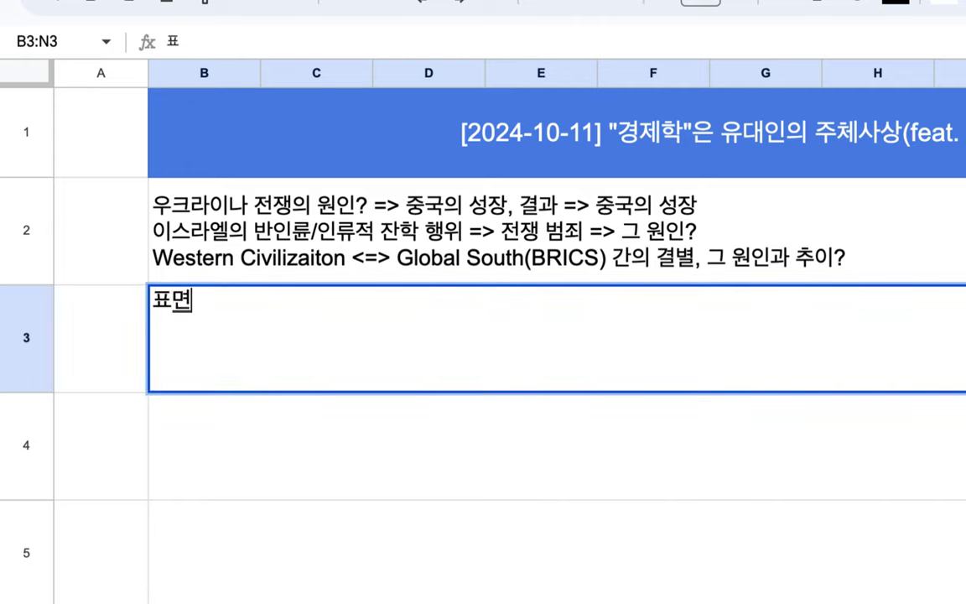
pyautogui.write('적 잉유 =')
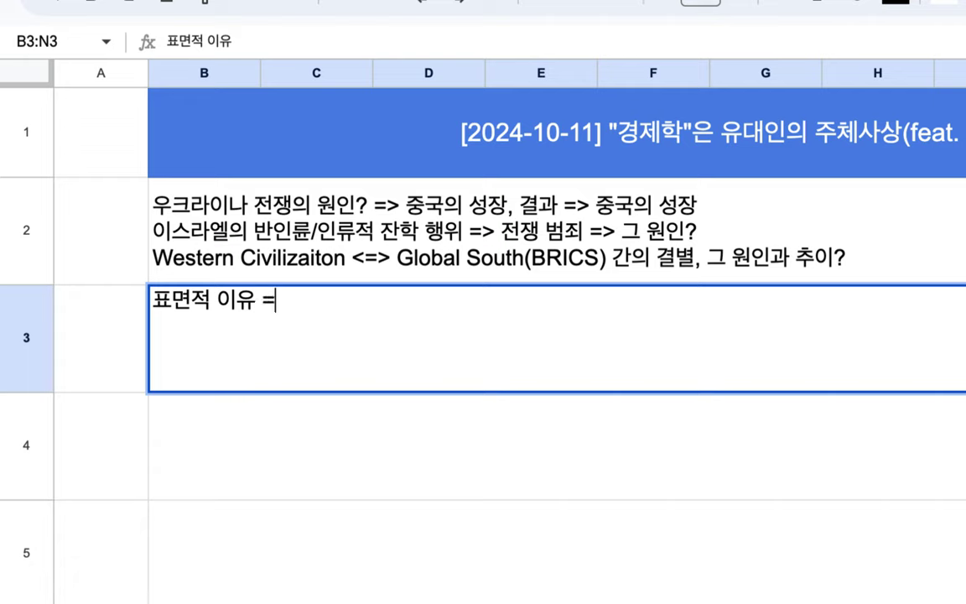
pyautogui.write('> (1) 낱')
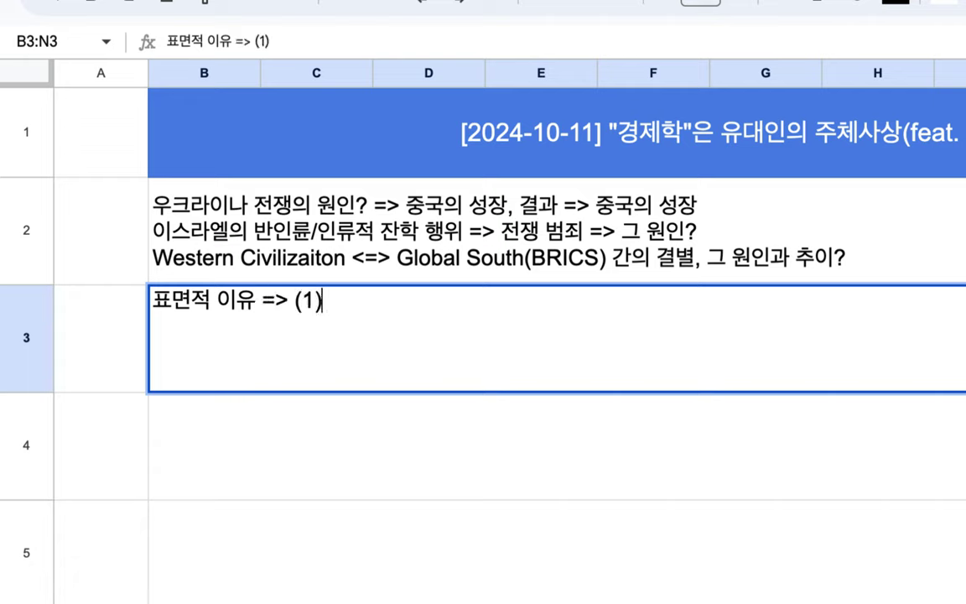
pyautogui.write('으')
pyautogui.press('BackSpace')
pyautogui.press('BackSpace')
pyautogui.press('BackSpace')
pyautogui.write('나토의 도')
pyautogui.write('ㅇ진')
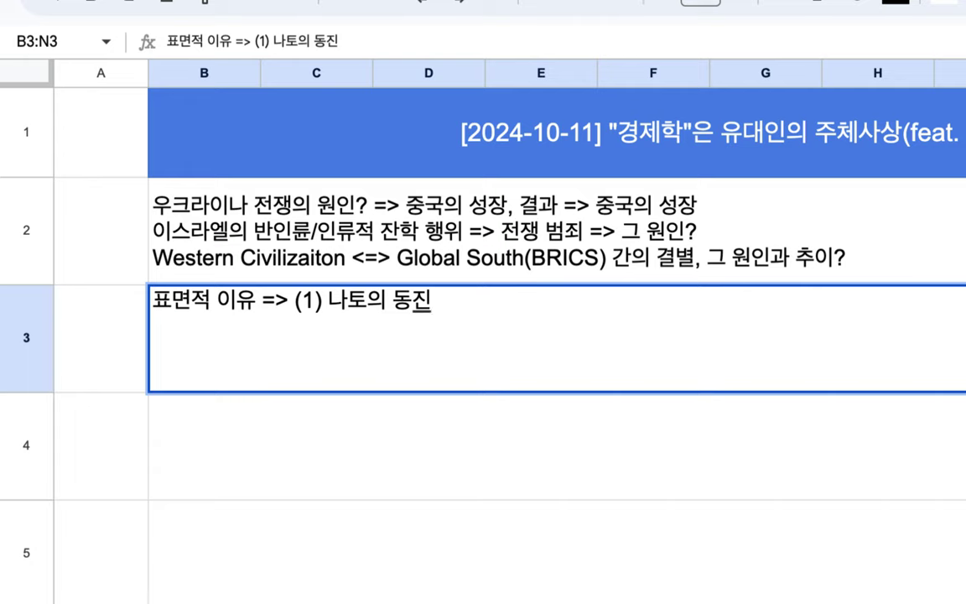
# Append ", (2) 우크라이나 내 인종 청소(러시아계 인구의 말살 정책)" to the surface-reasons line in row 3.
pyautogui.write(', (2)')
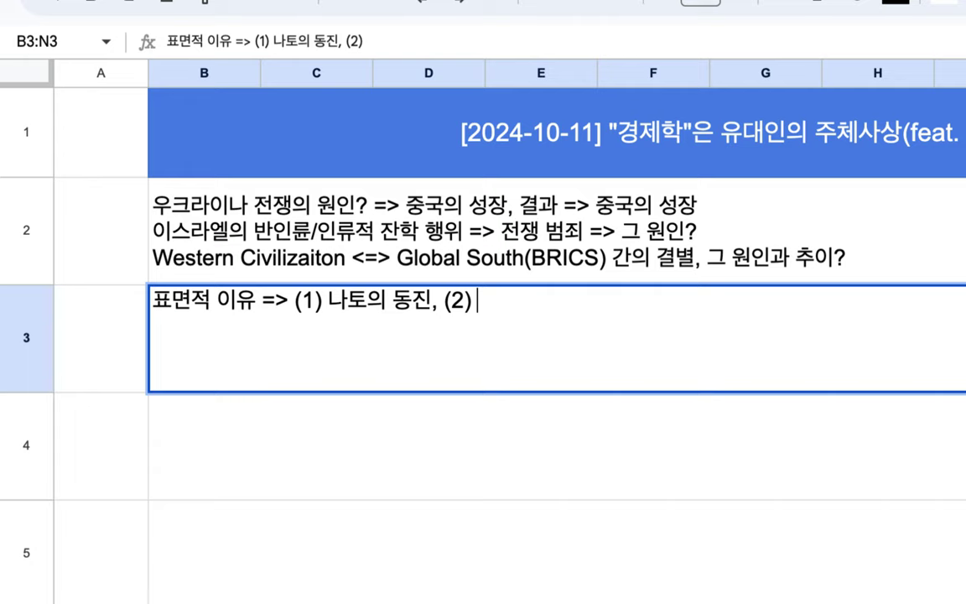
pyautogui.write(' 우크래')
pyautogui.press('BackSpace')
pyautogui.write('라이나 니')
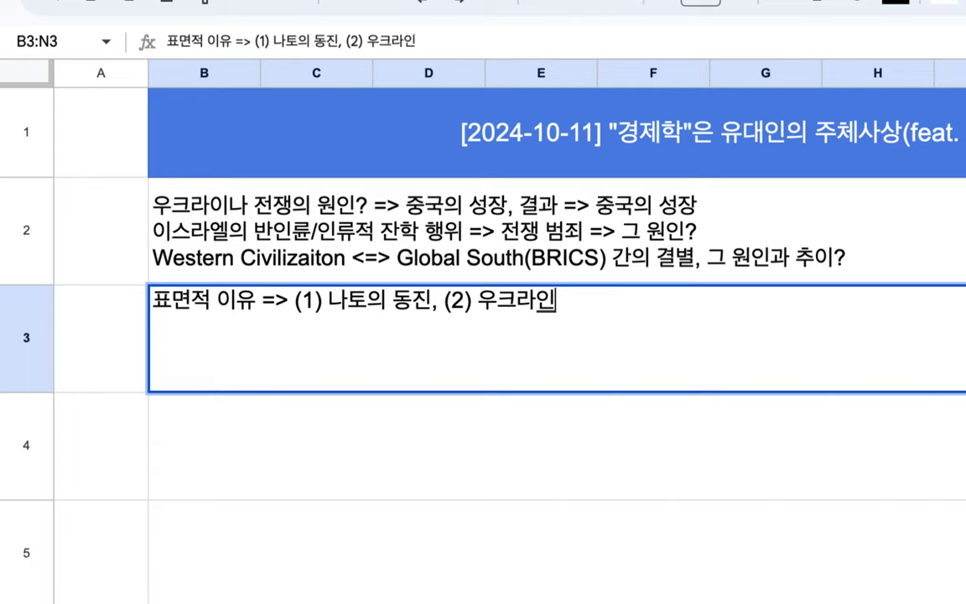
pyautogui.press('BackSpace')
pyautogui.write('내 ')
pyautogui.write('인종 청소')
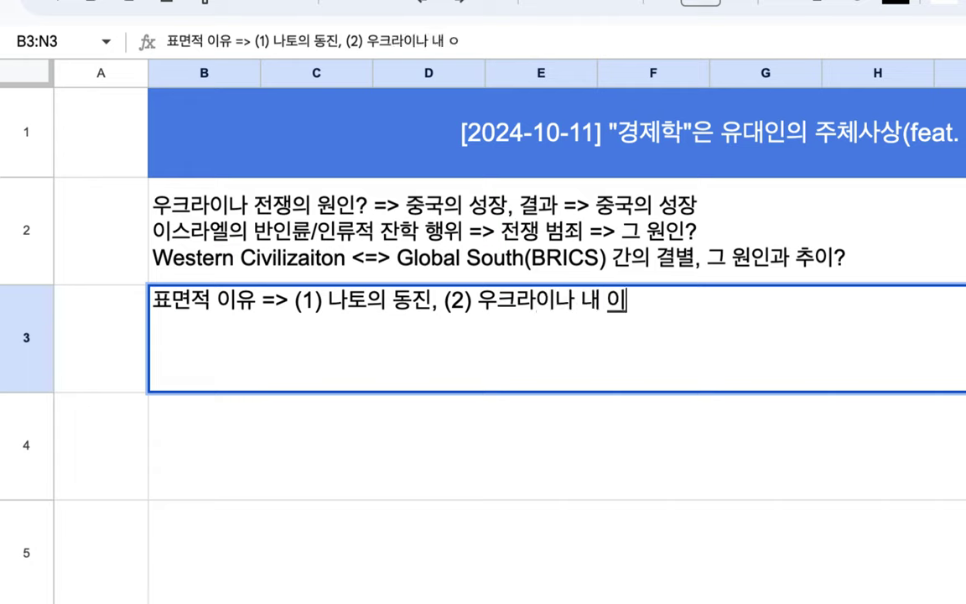
pyautogui.write('(러시아')
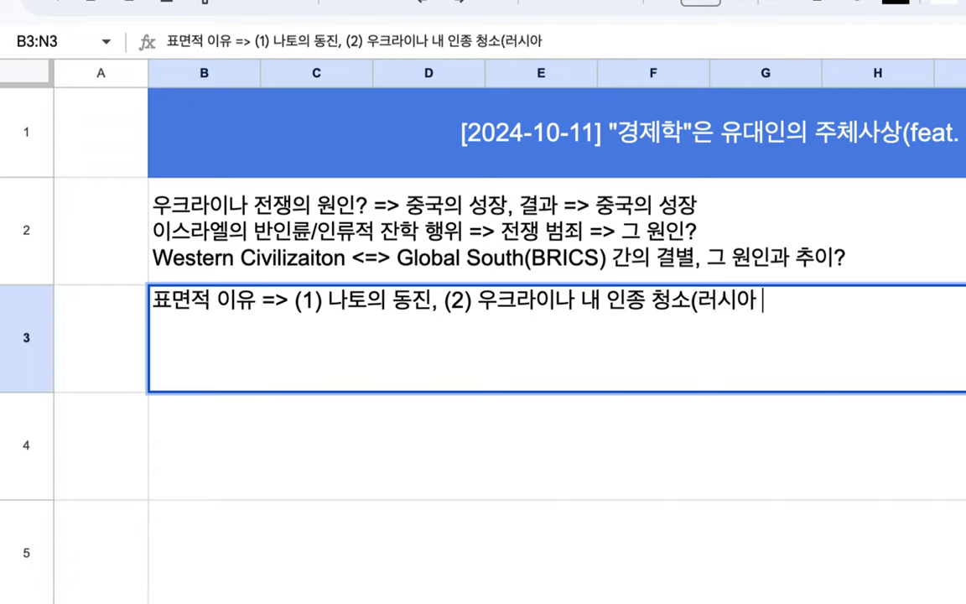
pyautogui.write('계 ㅇ인궁')
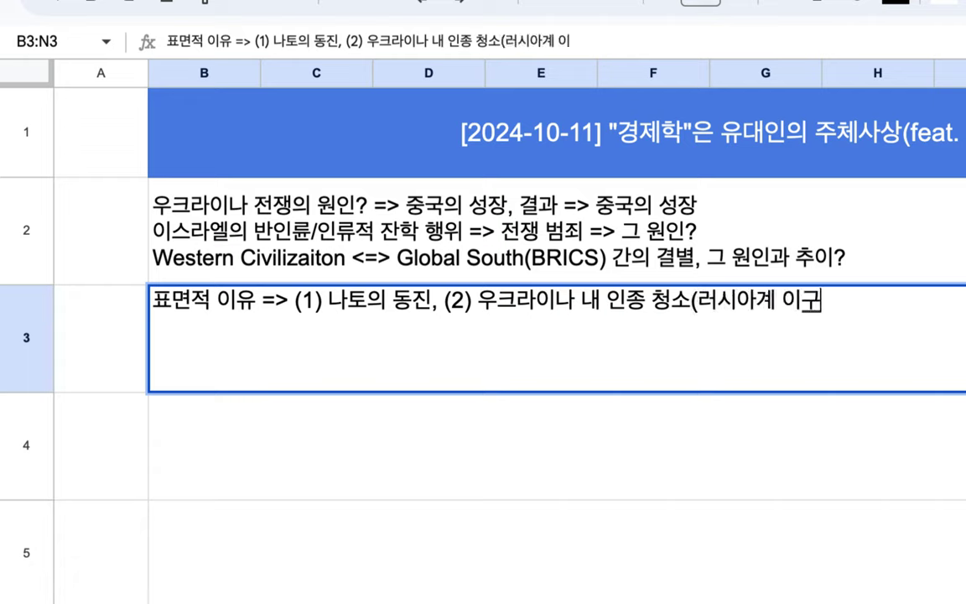
pyautogui.write('의 말살 정책')
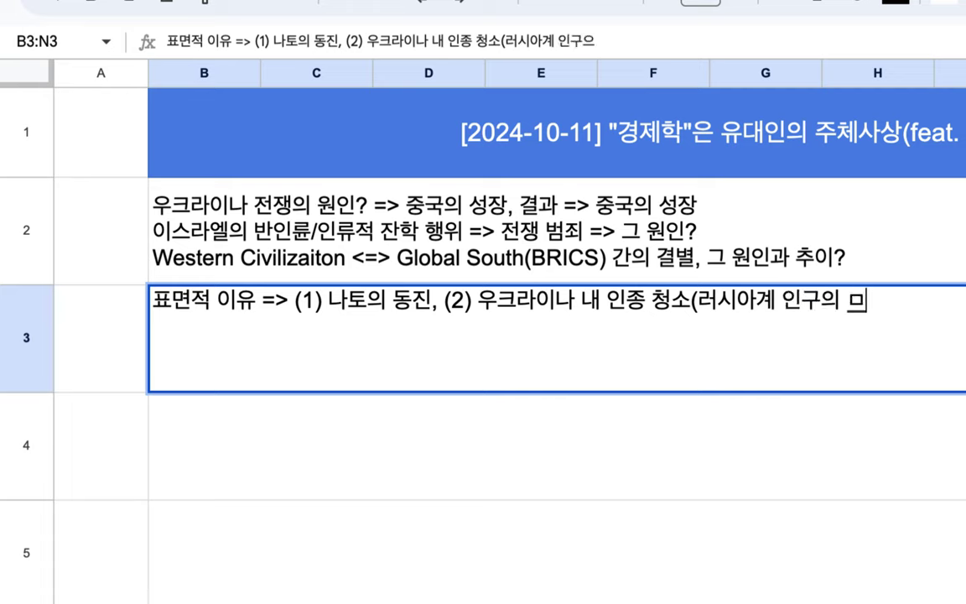
pyautogui.write(')')
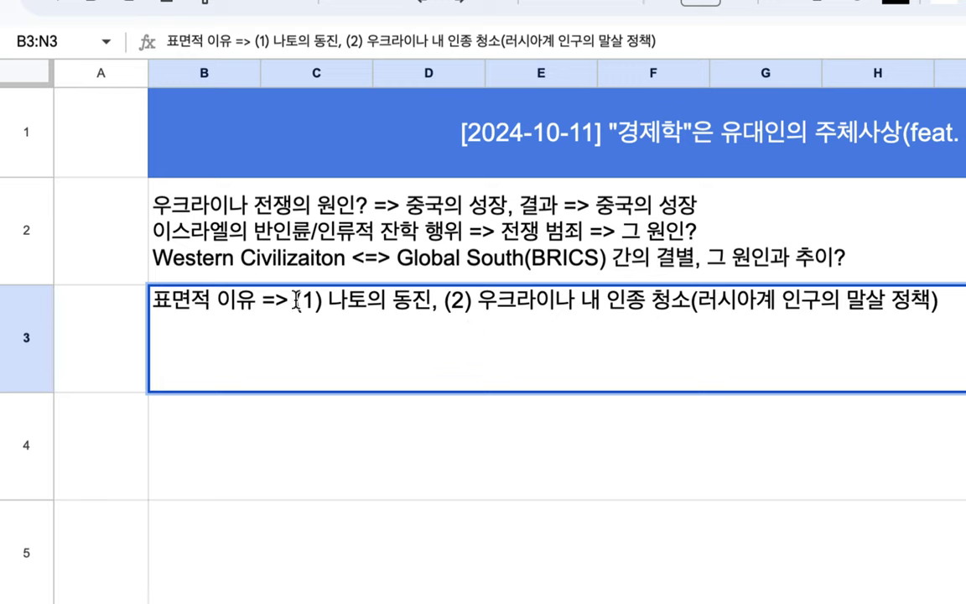
# Continue the row 3 line after "말살 정책)" with "=> 러시아의 대응 (1) 2014년 크림, (2) SMO".
pyautogui.moveTo(483, 300); pyautogui.dragTo(742, 304)
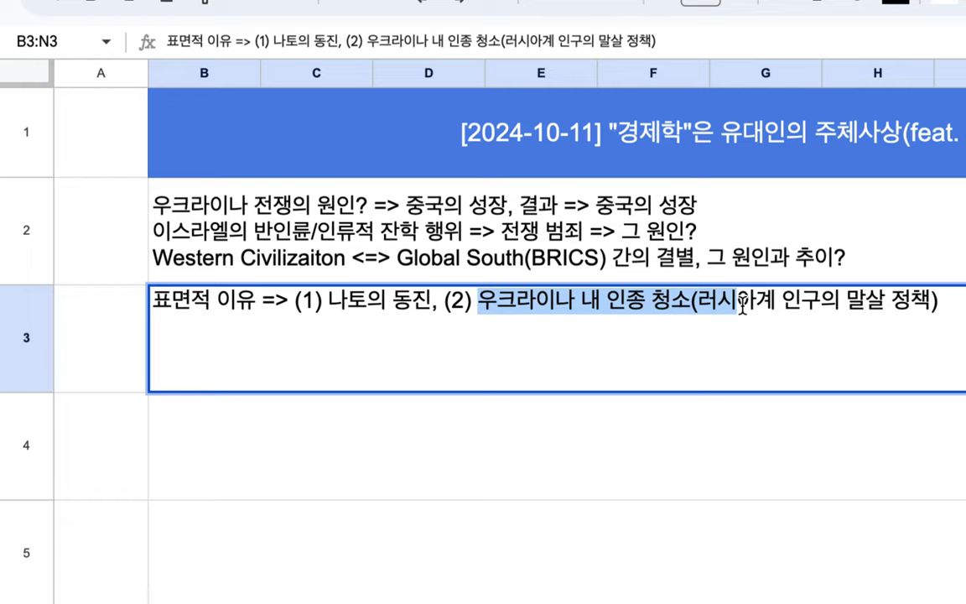
pyautogui.click(801, 298)
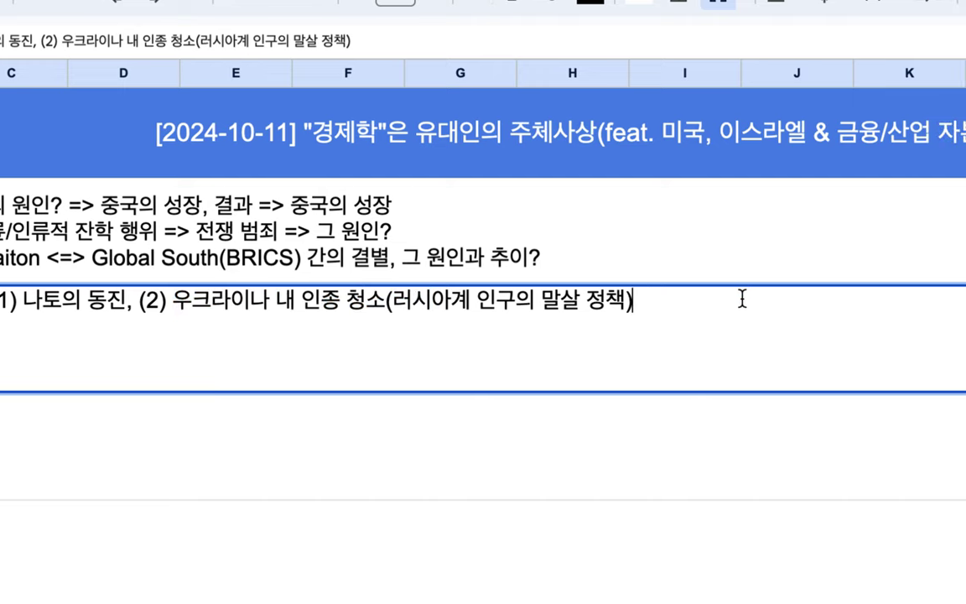
pyautogui.write('=> 러시아')
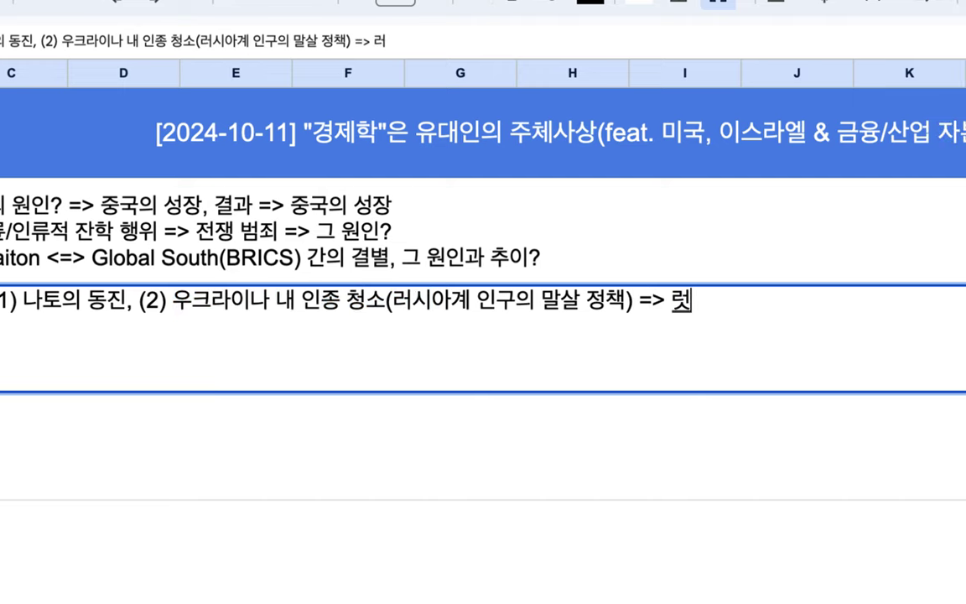
pyautogui.write('의 대응')
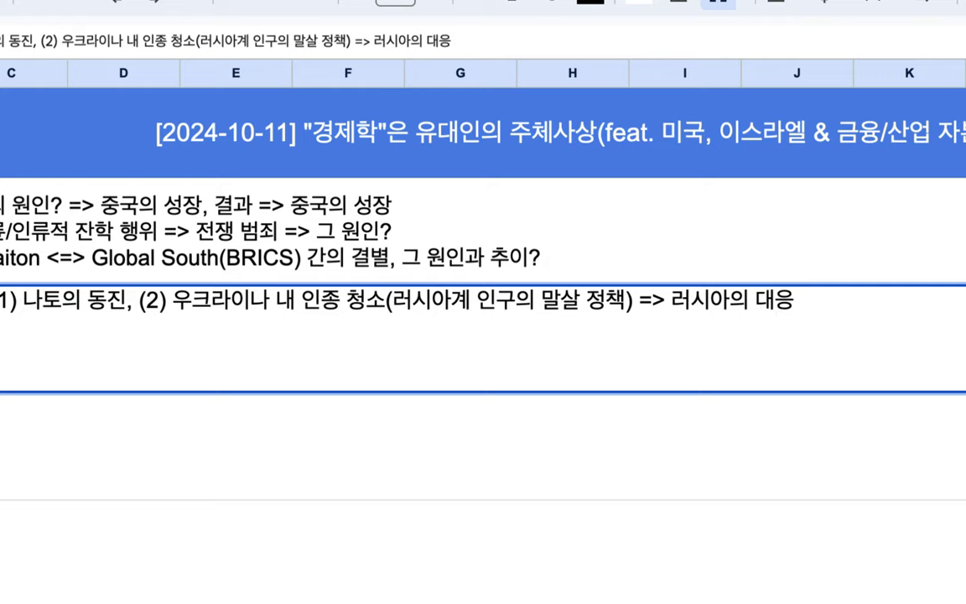
pyautogui.write(' (1) 2')
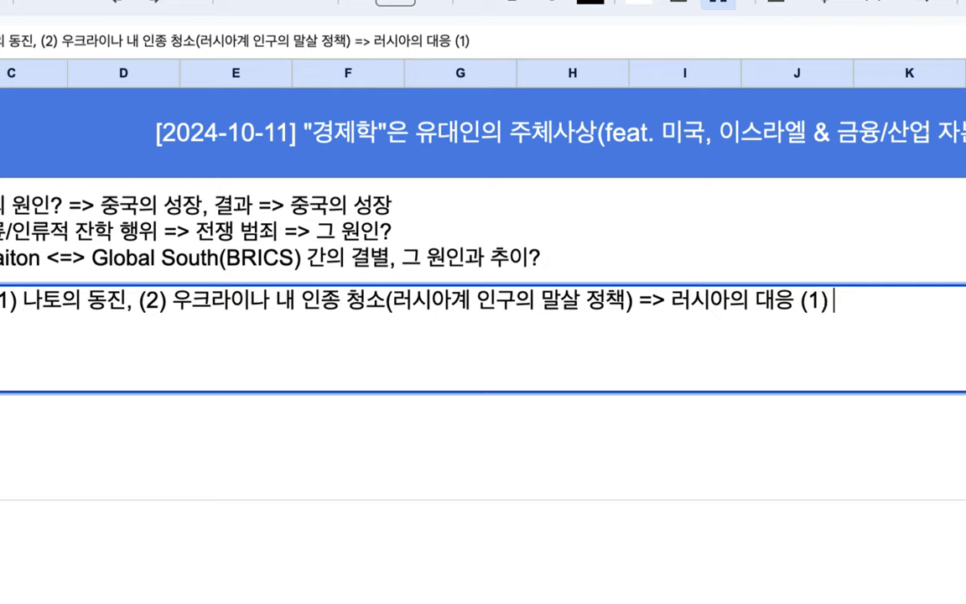
pyautogui.write('014년 크')
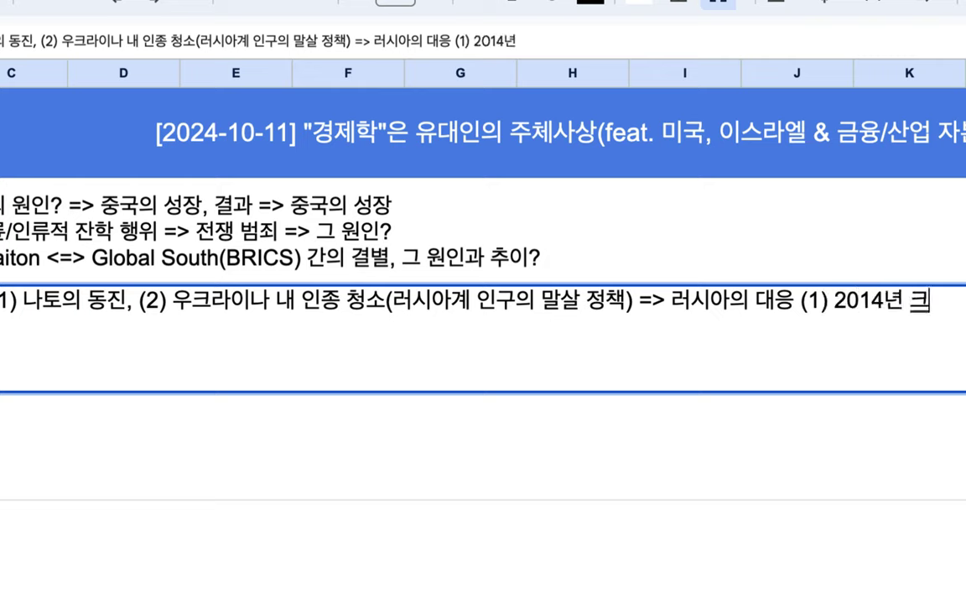
pyautogui.write('림, (2) ')
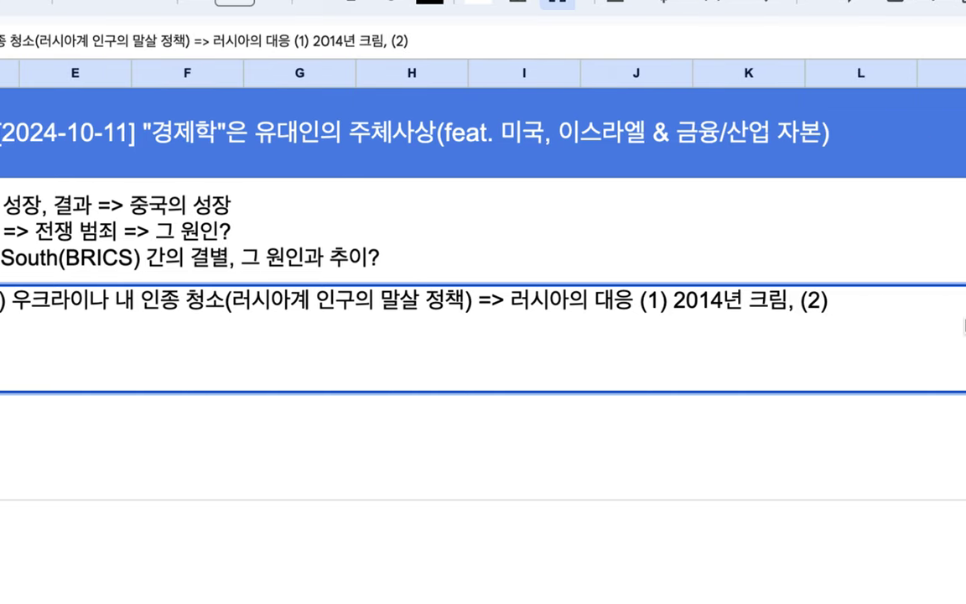
pyautogui.write('SMO')
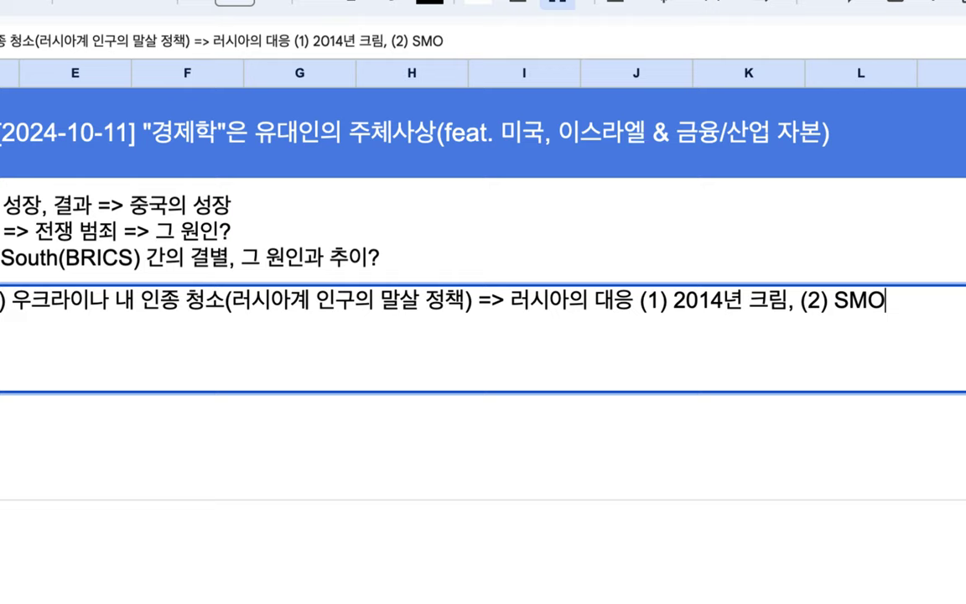
# Highlight "우크라이나" after "(2)" in the row 3 line for emphasis.
pyautogui.press('Home')
pyautogui.click(243, 312)
pyautogui.moveTo(388, 302); pyautogui.dragTo(496, 299)
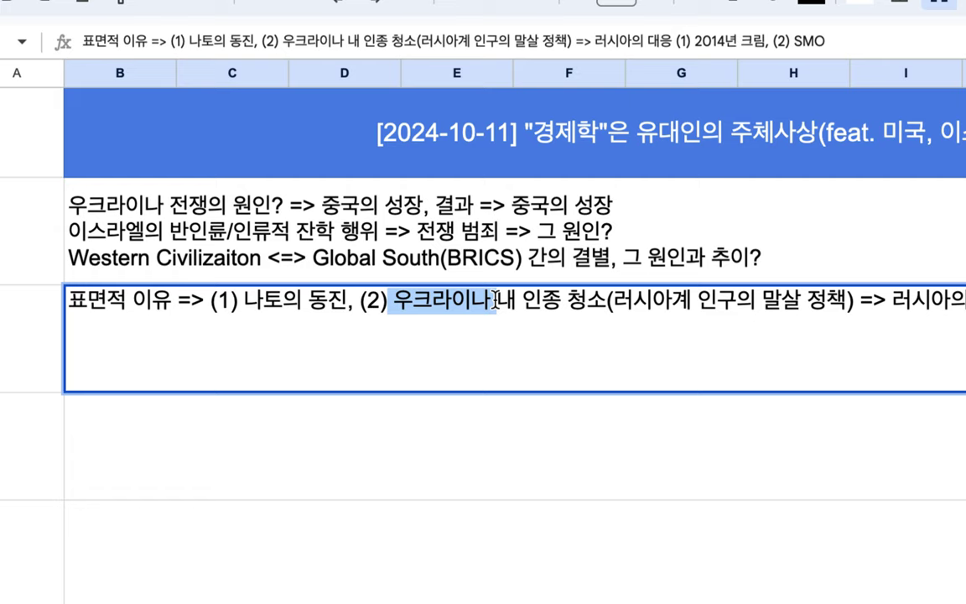
# Enter "우크라이나 분리 독립" in the merged cell of row 4.
pyautogui.click(354, 454)
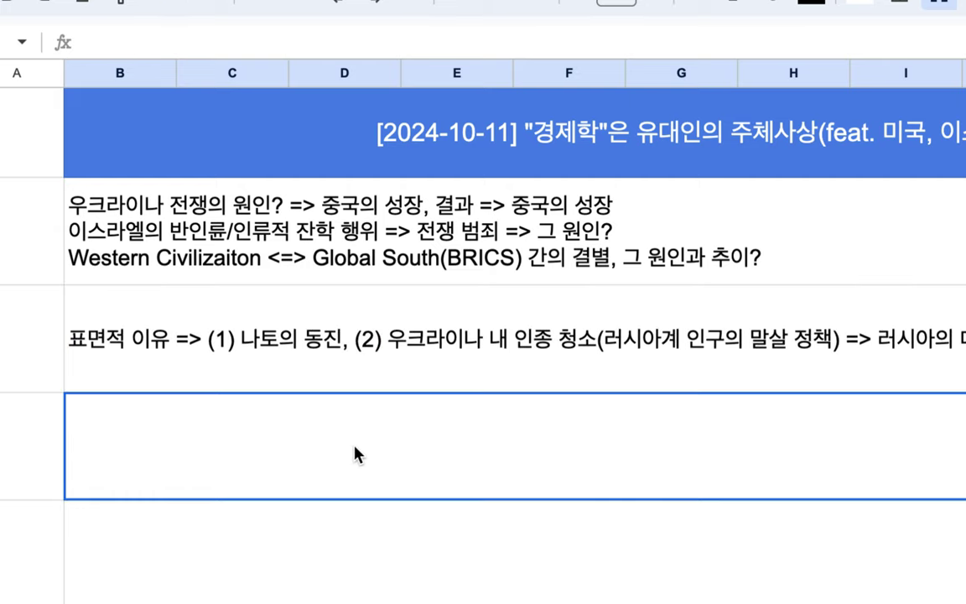
pyautogui.doubleClick(354, 454)
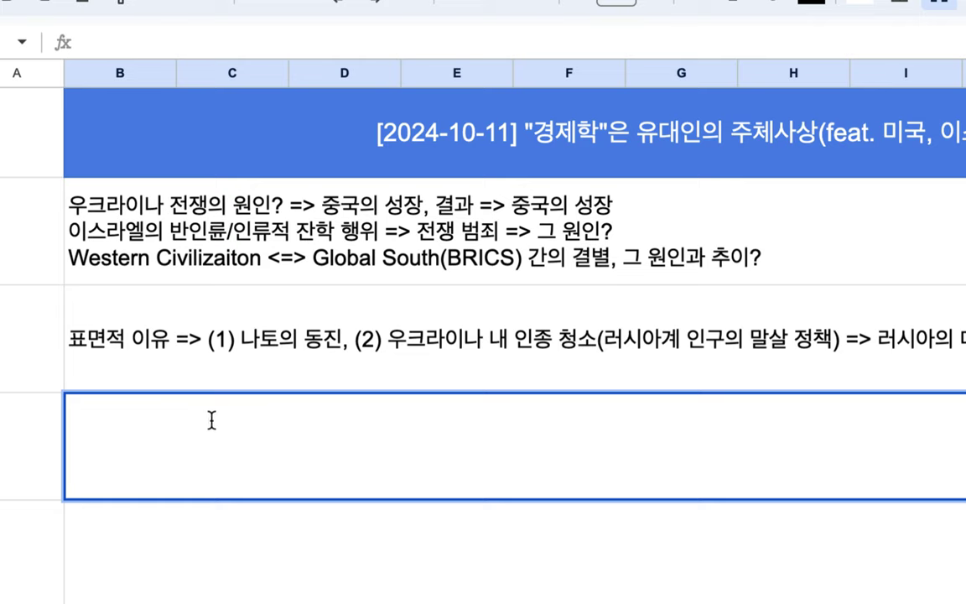
pyautogui.write('qns')
pyautogui.press('BackSpace')
pyautogui.press('BackSpace')
pyautogui.press('BackSpace')
pyautogui.write('우크래')
pyautogui.press('BackSpace')
pyautogui.write('라이나')
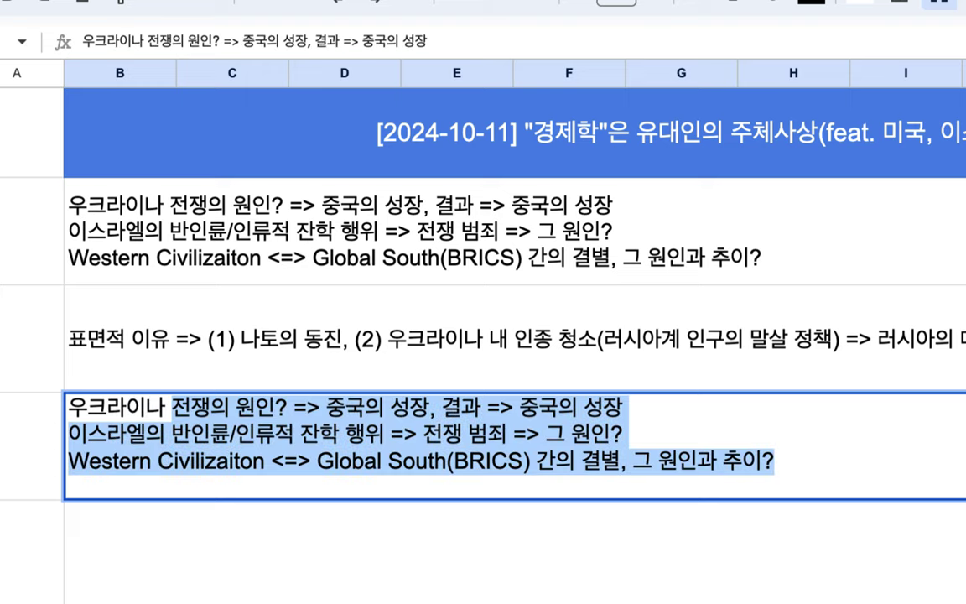
pyautogui.write(' 분리 독립')
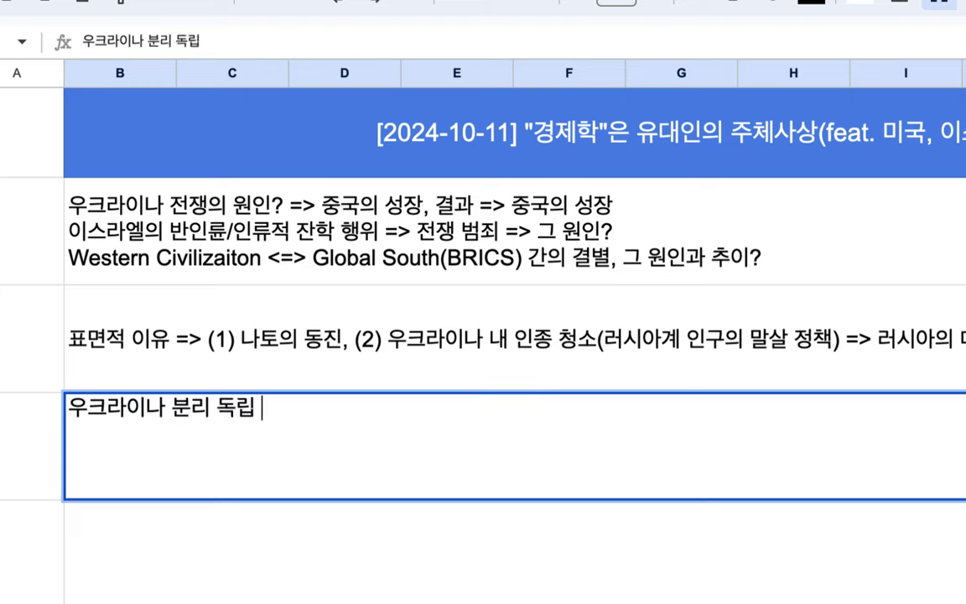
# Extend the row 4 line with "=> 군사 지원을 요청 => 파견".
pyautogui.write(' => ')
pyautogui.write('귀사 징')
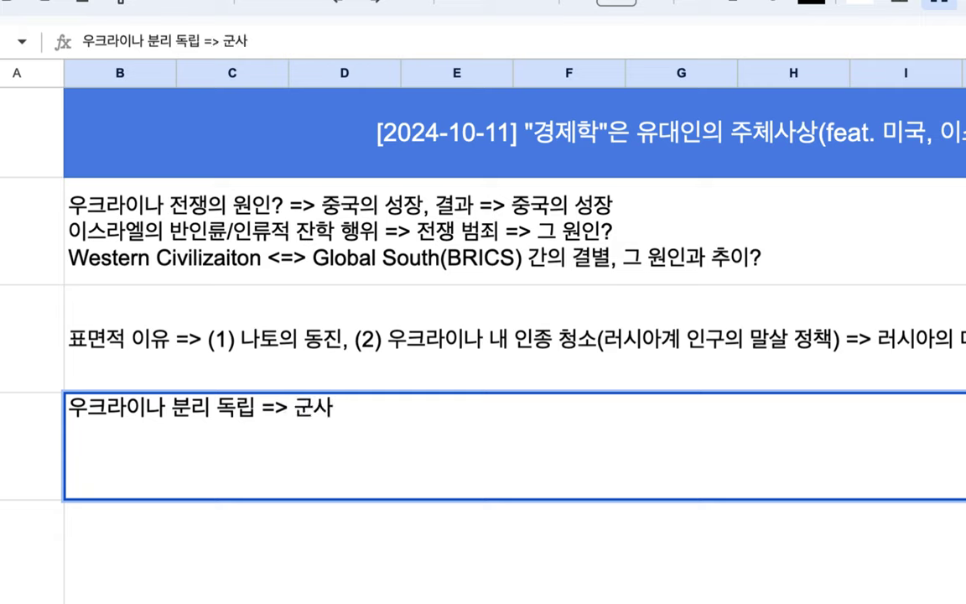
pyautogui.write('원을 쵸')
pyautogui.press('BackSpace')
pyautogui.press('BackSpace')
pyautogui.write('요청 ')
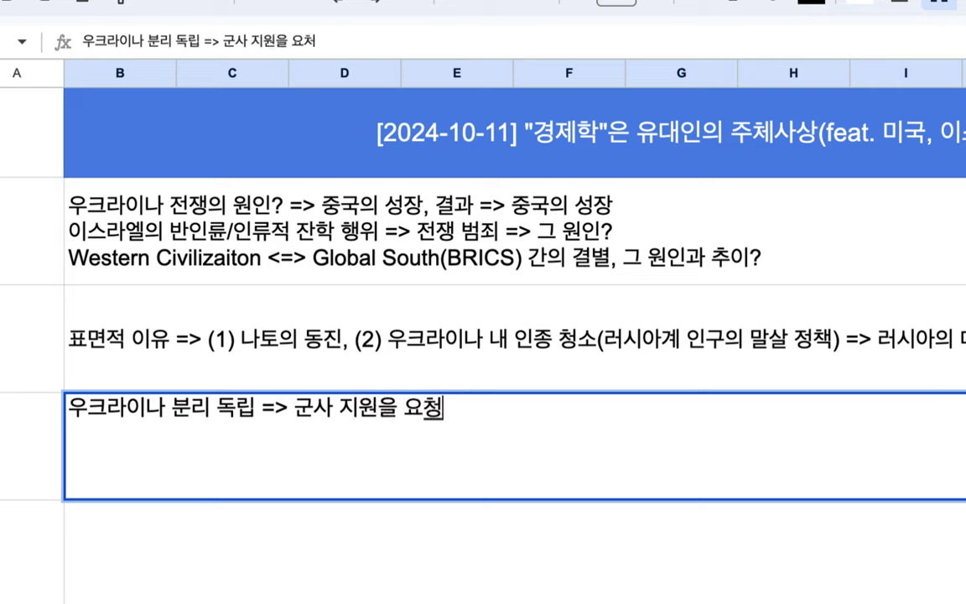
pyautogui.write('=>')
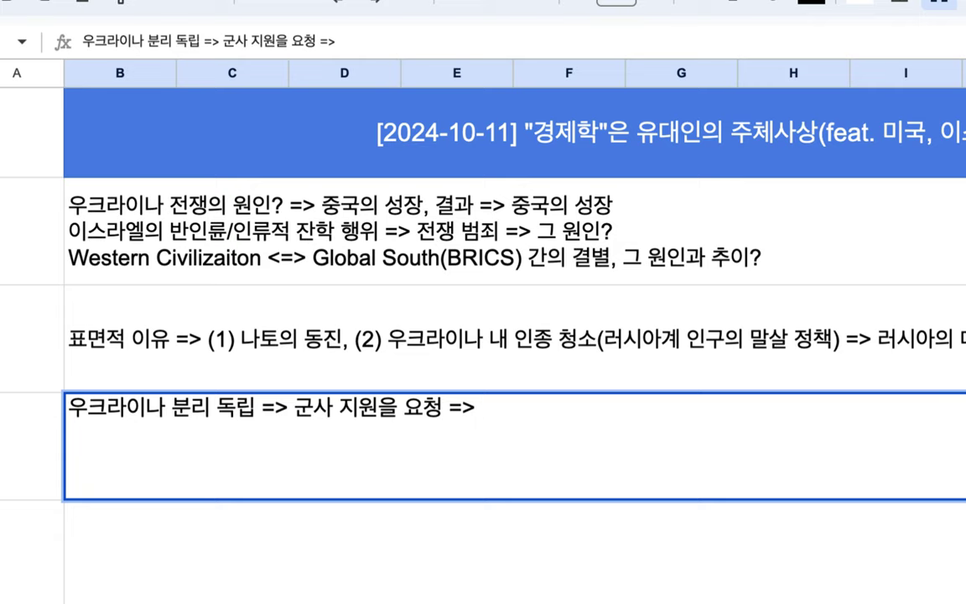
pyautogui.write(' 파견')
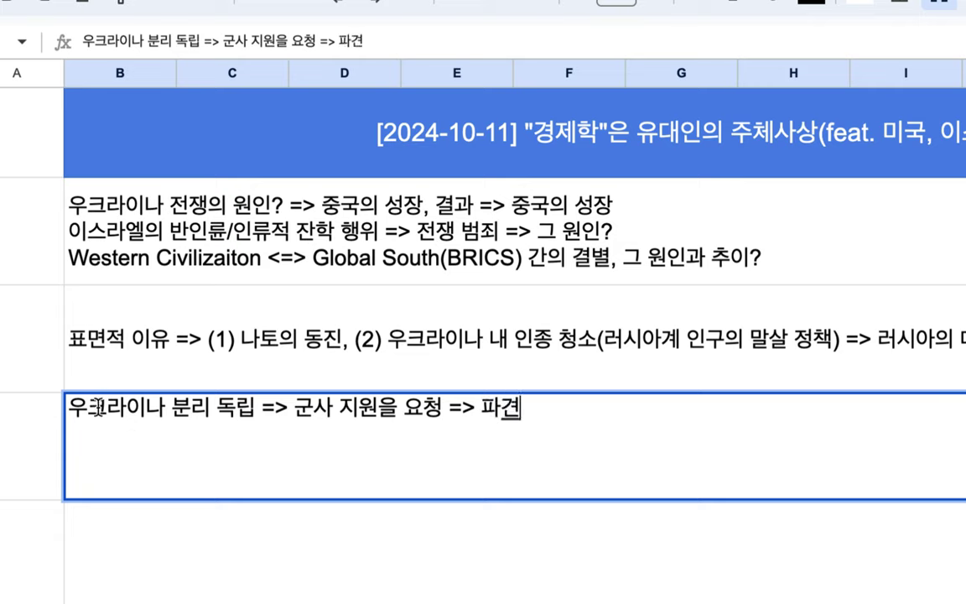
# Insert "(Donvas)" directly after "독립" in the row 4 line.
pyautogui.click(255, 409)
pyautogui.write('(')
pyautogui.write('Donva')
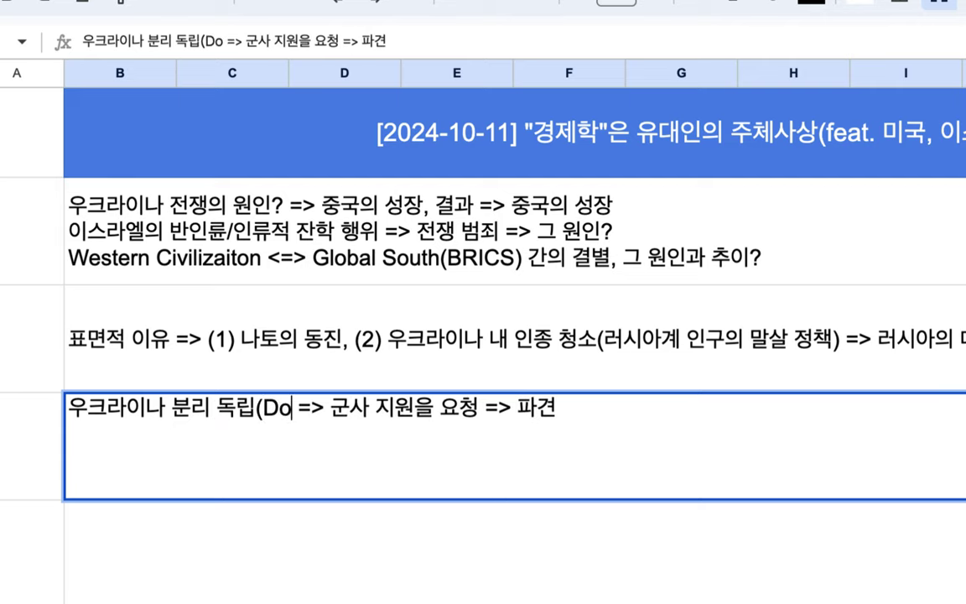
pyautogui.write('s)')
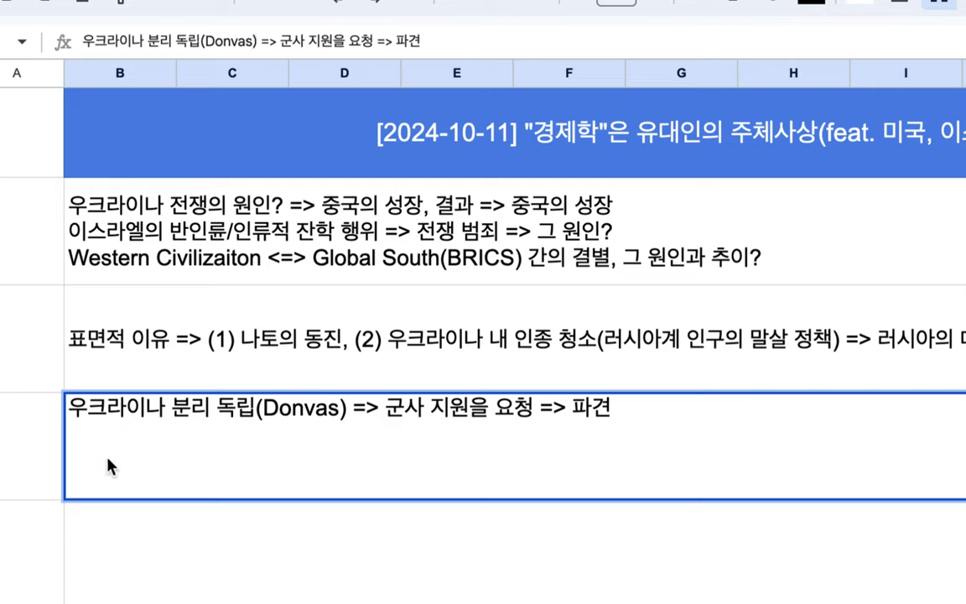
# Highlight the row 4 phrases "우크라이나 분리 독립(Donvas)", "군사 지원을 요청" and "파견" one after another for emphasis.
pyautogui.moveTo(73, 409); pyautogui.dragTo(352, 408)
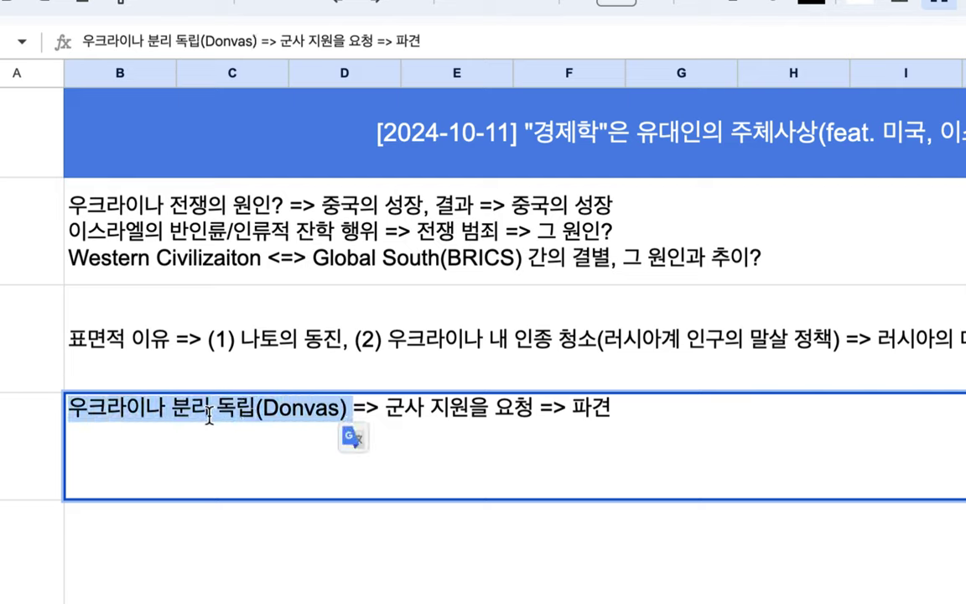
pyautogui.moveTo(379, 410); pyautogui.dragTo(546, 409)
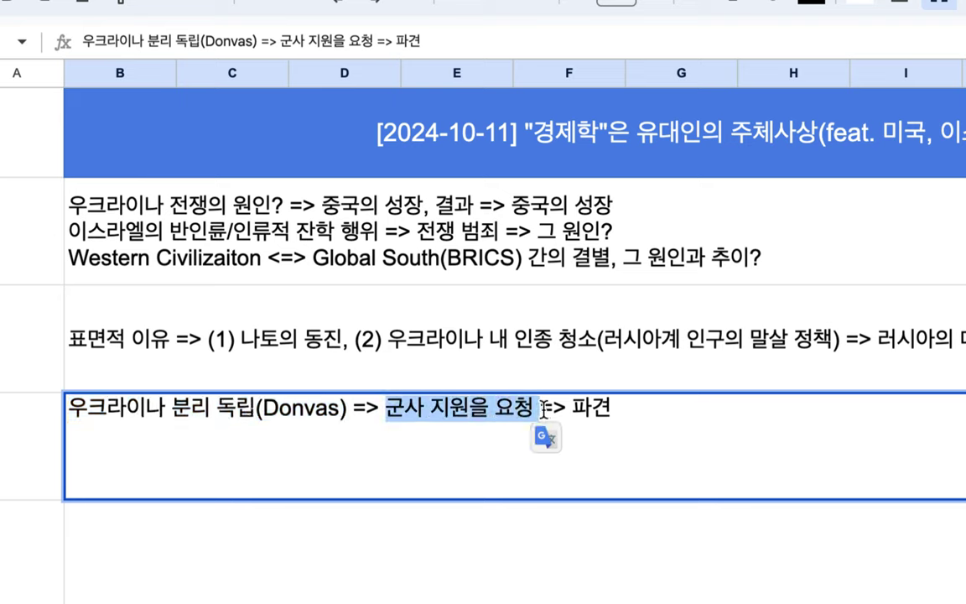
pyautogui.moveTo(565, 408); pyautogui.dragTo(617, 410)
# Change the last word of the row 4 line to "파병".
pyautogui.click(617, 410)
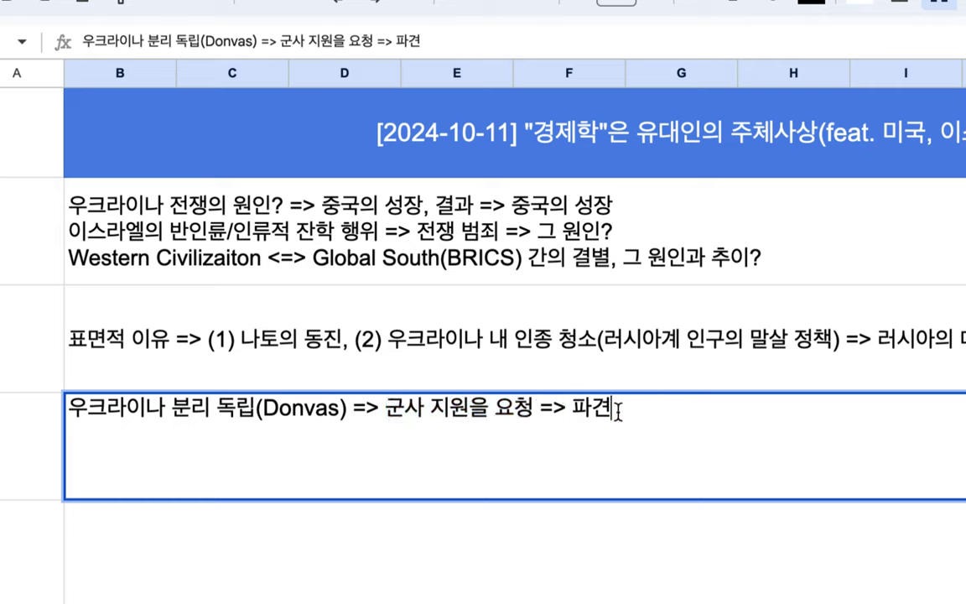
pyautogui.press('BackSpace')
pyautogui.write('qjq')
pyautogui.press('BackSpace')
pyautogui.press('BackSpace')
pyautogui.press('BackSpace')
pyautogui.write('병')
# Insert "= UN에서 합법을 인정(Kosovo)" between "(Donvas)" and "=> 군사 지원을 요청" in row 4.
pyautogui.moveTo(87, 409); pyautogui.dragTo(255, 410)
pyautogui.click(350, 412)
pyautogui.write('= UN')
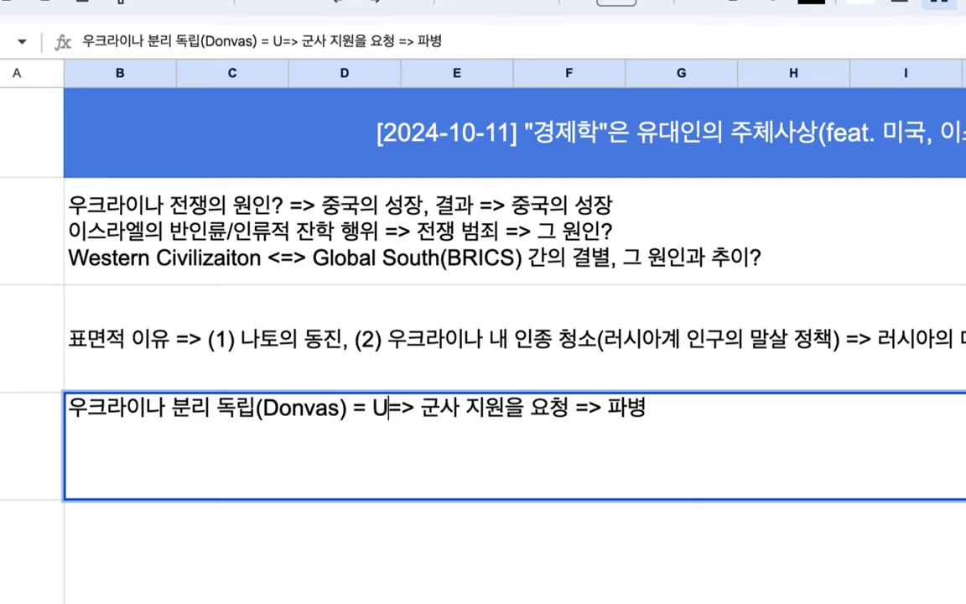
pyautogui.write('에서 합법')
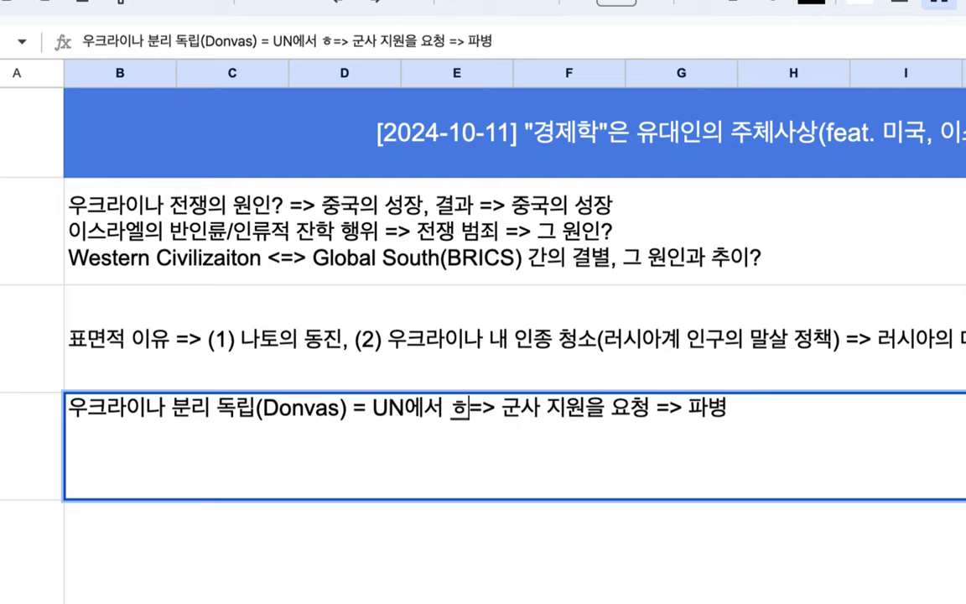
pyautogui.write('을 인정')
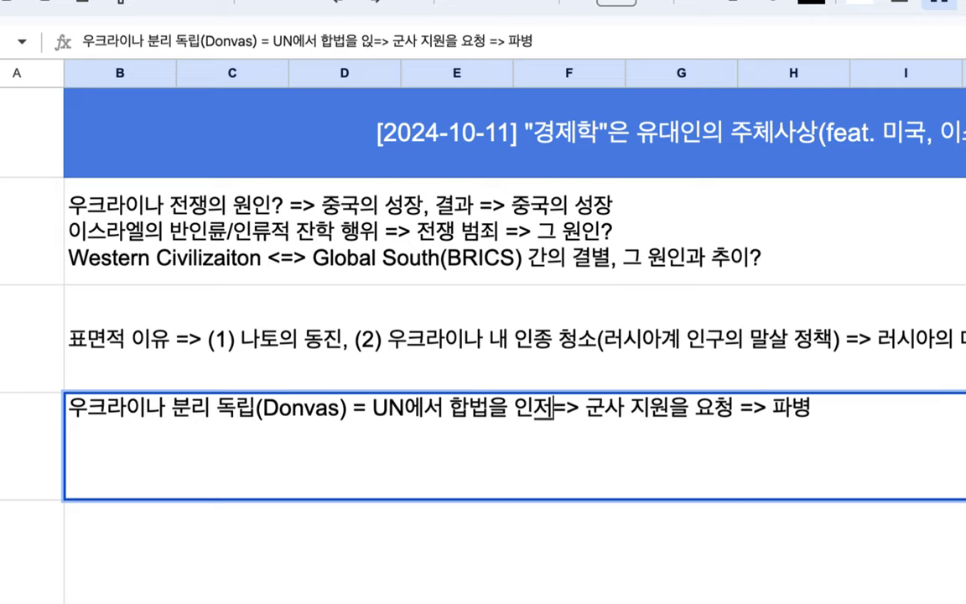
pyautogui.write('(Koso')
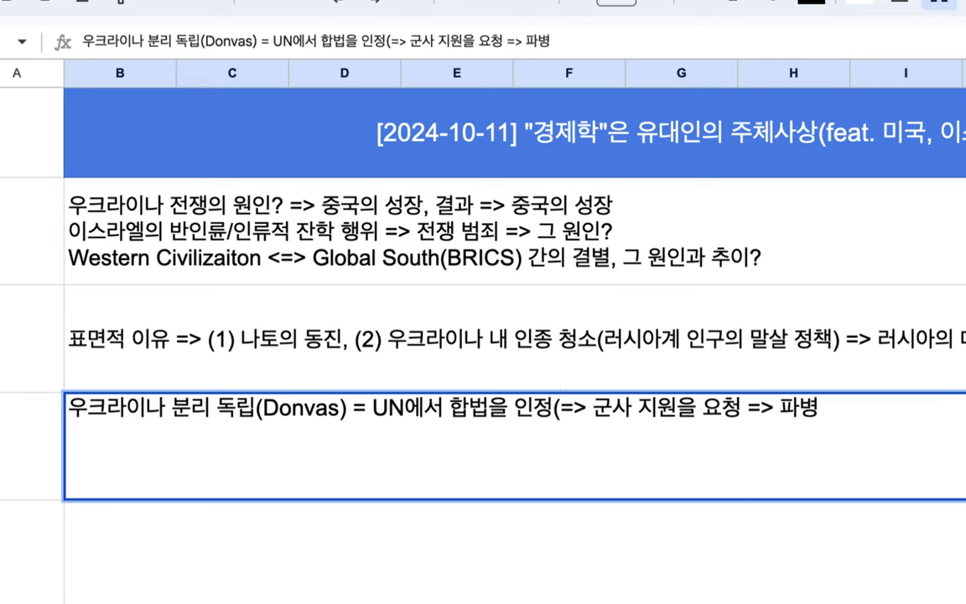
pyautogui.write('va)')
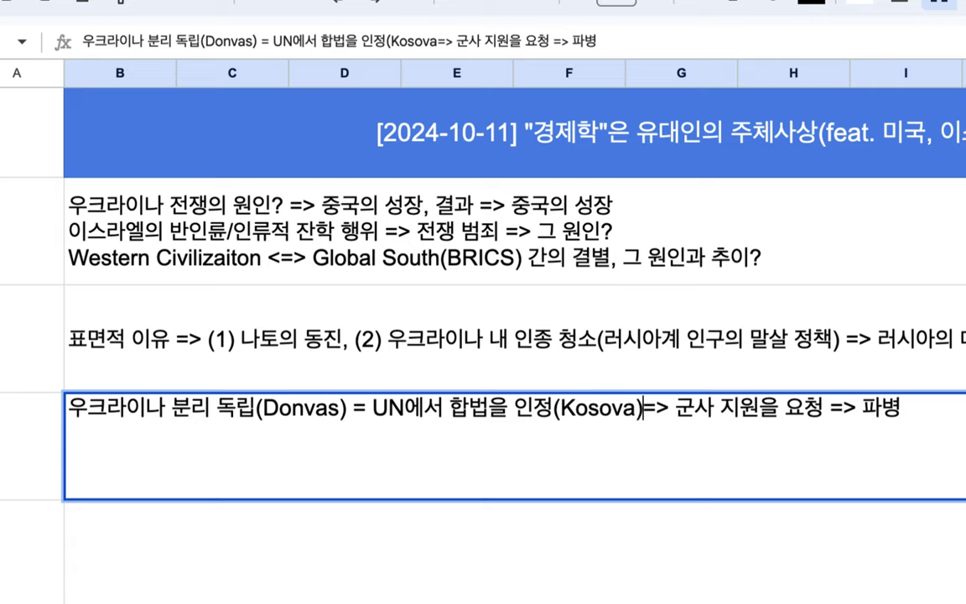
pyautogui.press('Left')
pyautogui.press('Left')
pyautogui.press('BackSpace')
pyautogui.write('o')
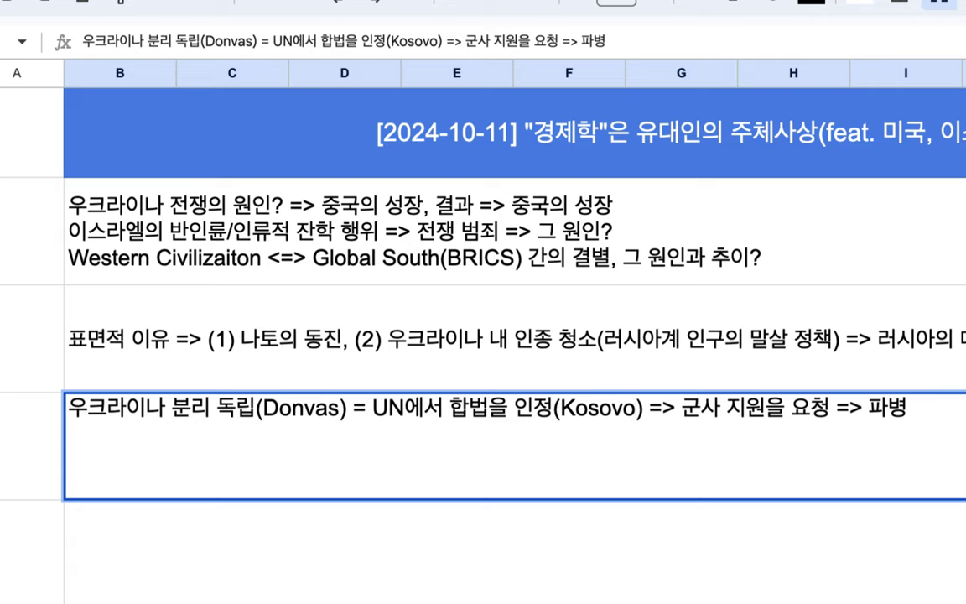
# Highlight "Donvas", the separation-and-independence wording and "군사 지원을" one after another in the row 4 line for emphasis.
pyautogui.doubleClick(276, 409)
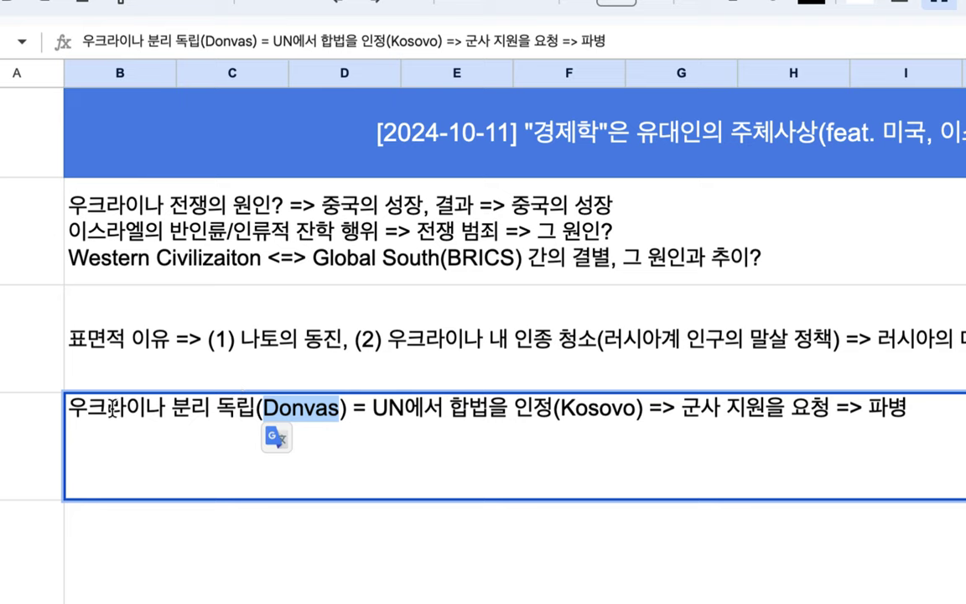
pyautogui.moveTo(107, 408); pyautogui.dragTo(275, 411)
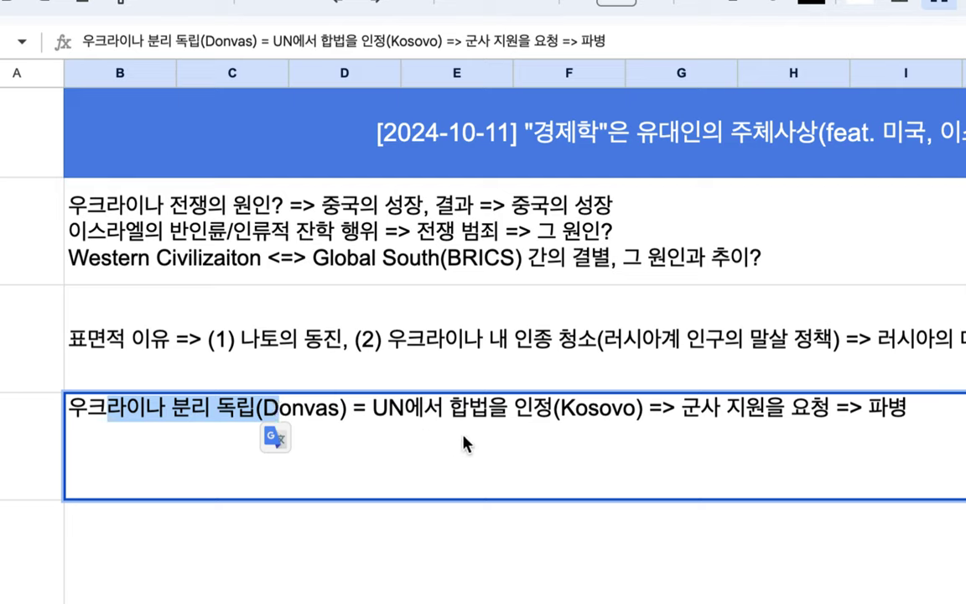
pyautogui.moveTo(676, 407); pyautogui.dragTo(788, 408)
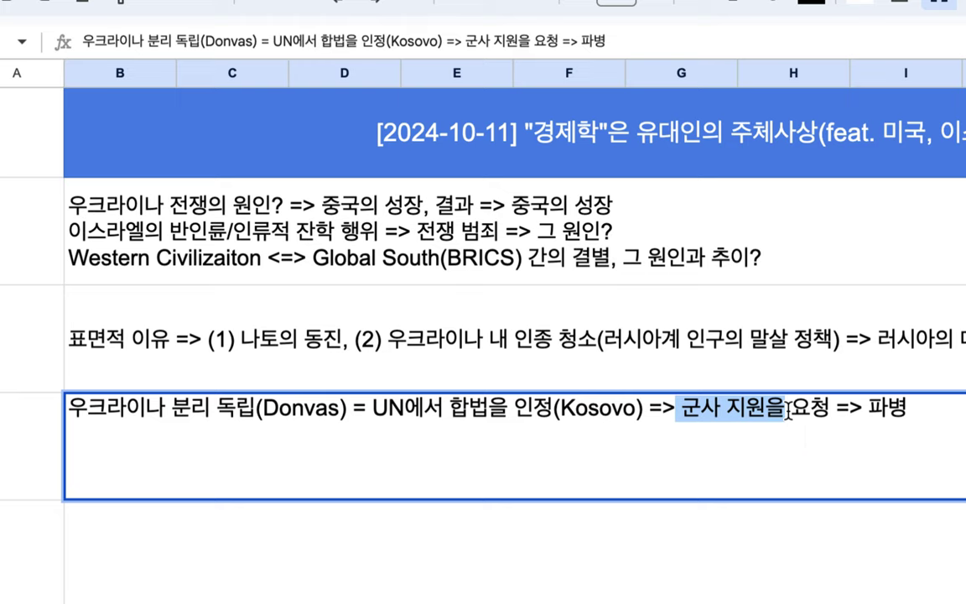
# Append "=> Military Operation" to the end of the row 4 line, highlight the added phrase and finish editing the cell.
pyautogui.click(934, 410)
pyautogui.write('=> ')
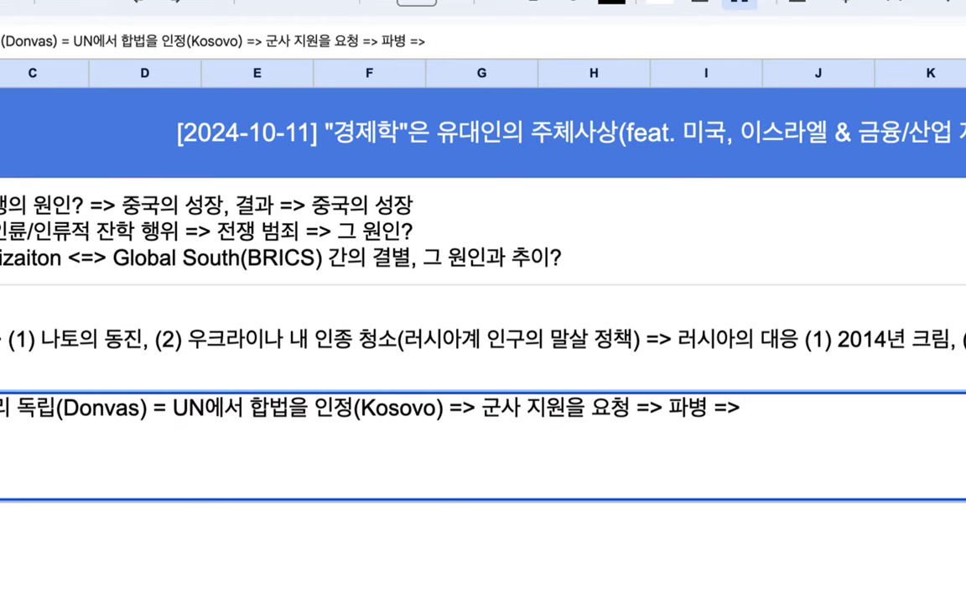
pyautogui.write('Military ')
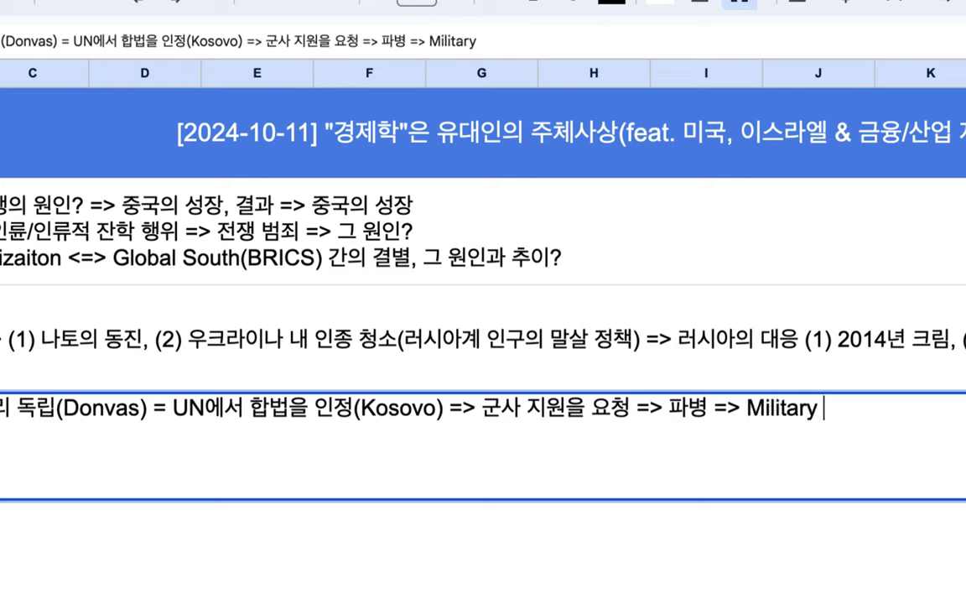
pyautogui.write('Operation')
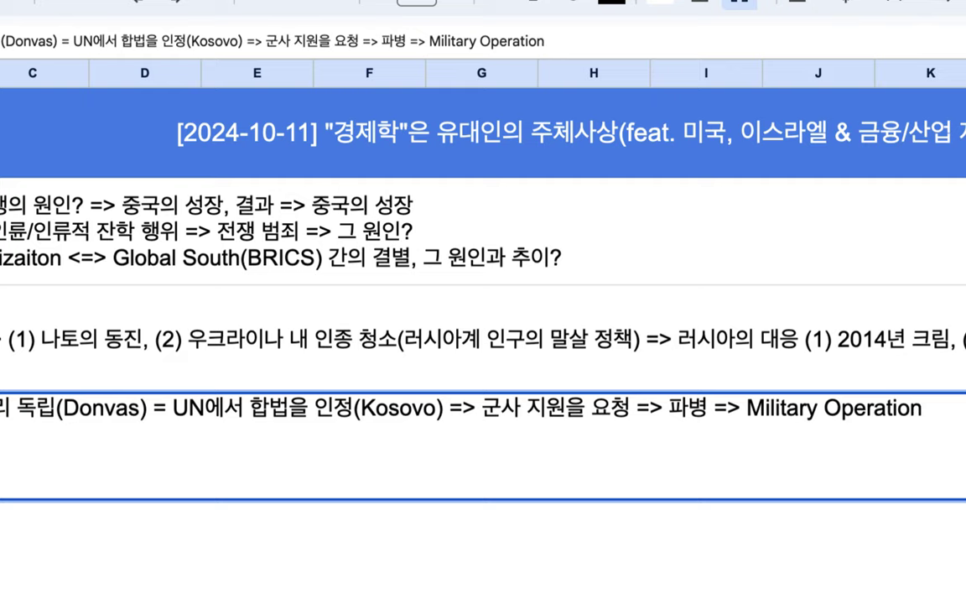
pyautogui.hscroll(3, 755, 449)
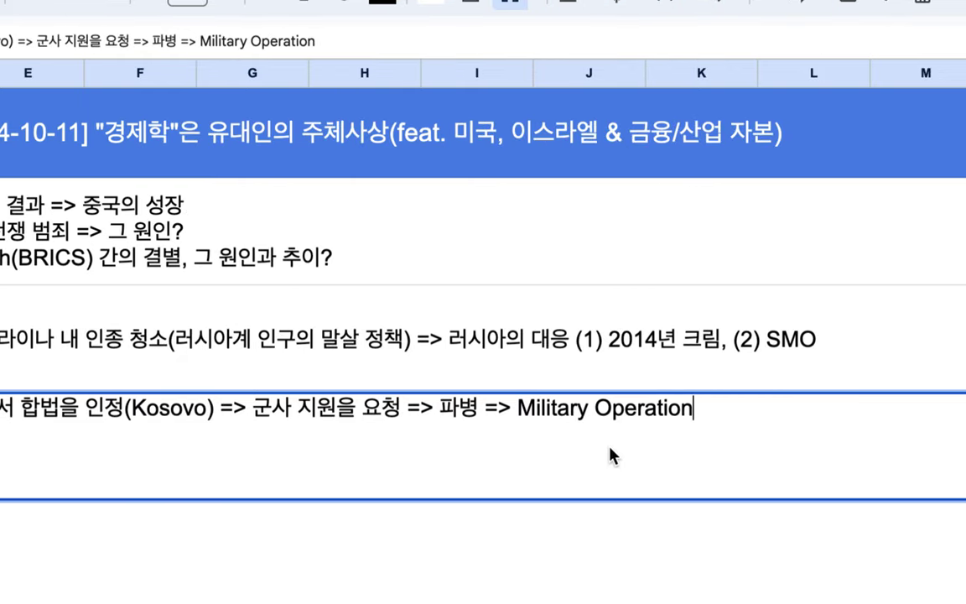
pyautogui.doubleClick(554, 412)
pyautogui.moveTo(565, 409); pyautogui.dragTo(633, 411)
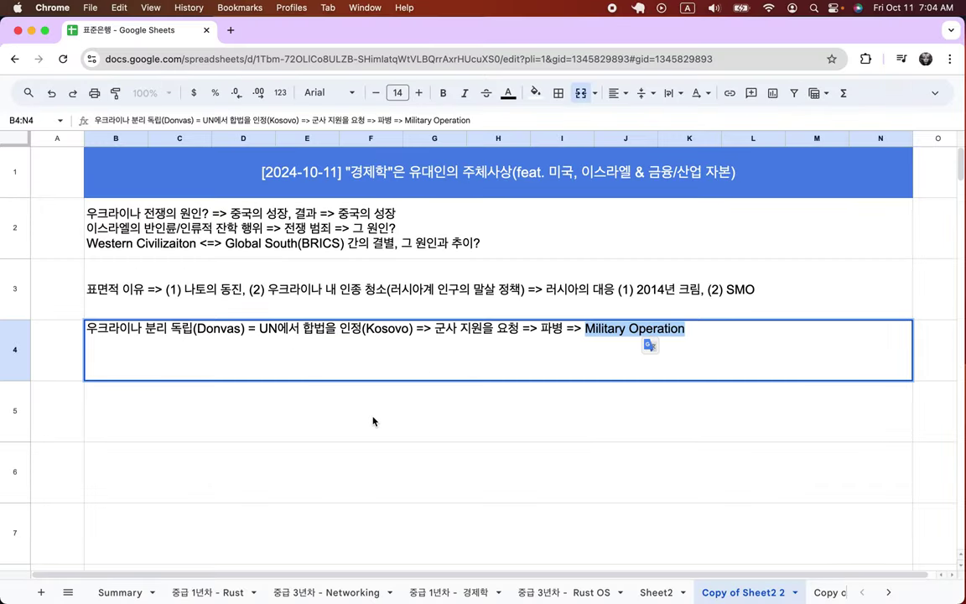
pyautogui.click(373, 421)
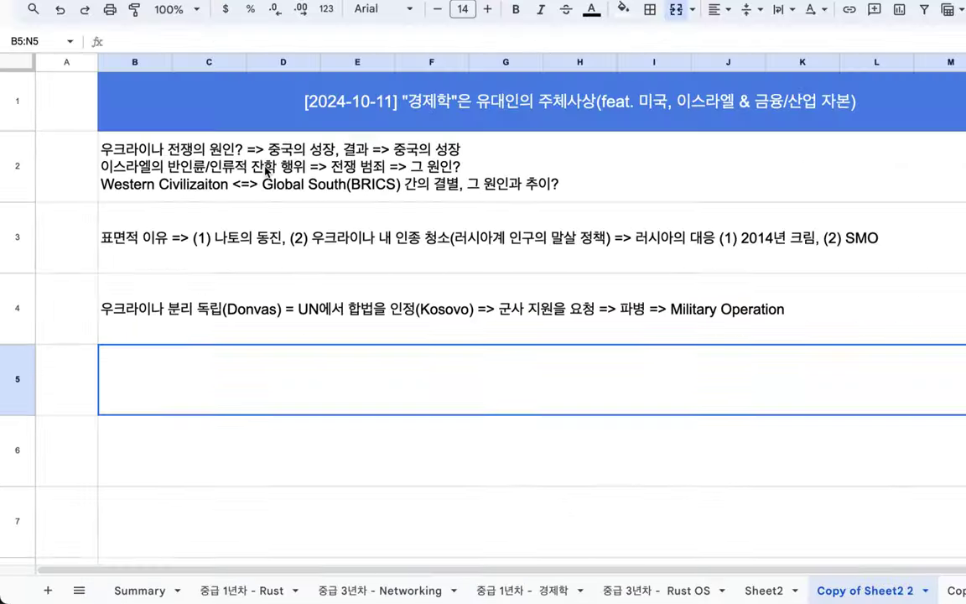
# Replace everything after "우크라이나 전쟁의 원인? =>" in the first line of row 2 with "(1) 러시아 포위, (2)".
pyautogui.doubleClick(460, 7)
pyautogui.click(272, 140)
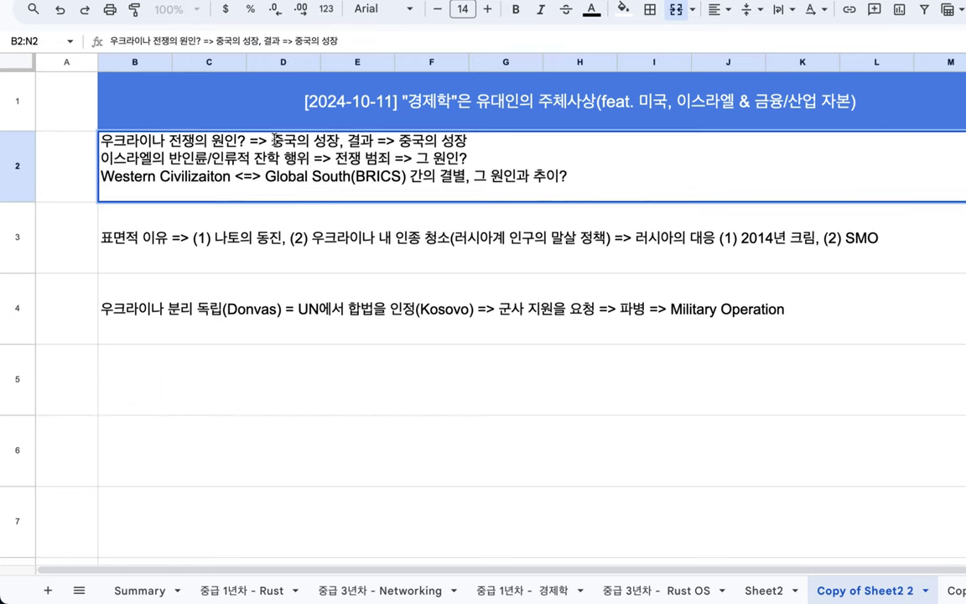
pyautogui.moveTo(272, 140); pyautogui.dragTo(499, 140)
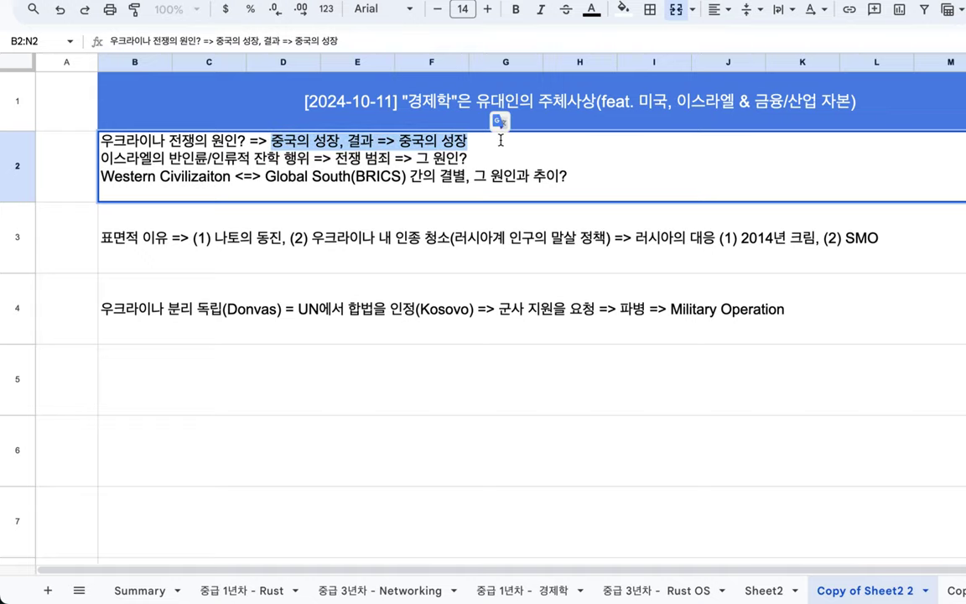
pyautogui.press('BackSpace')
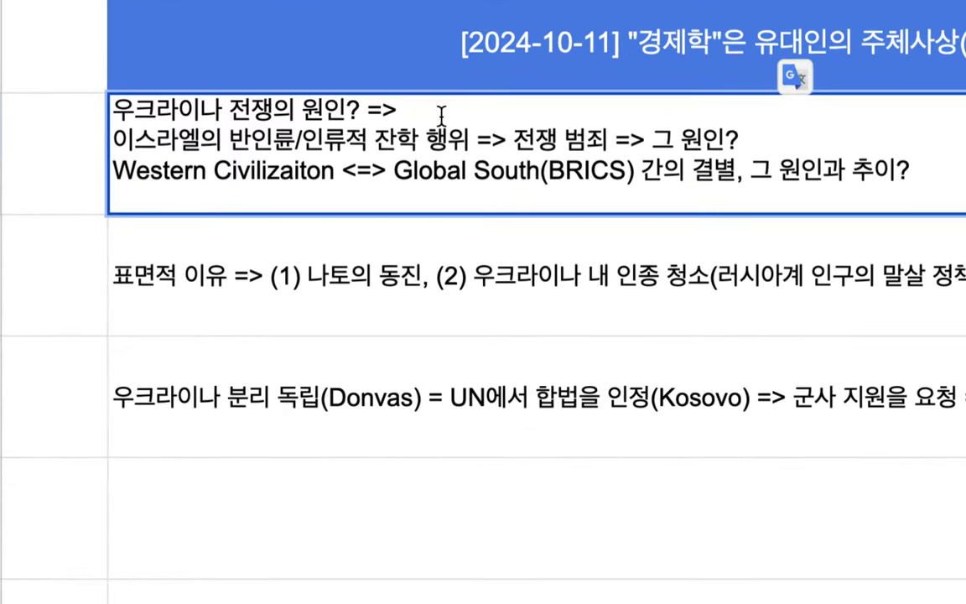
pyautogui.write('(1) 러시아 퐁위')
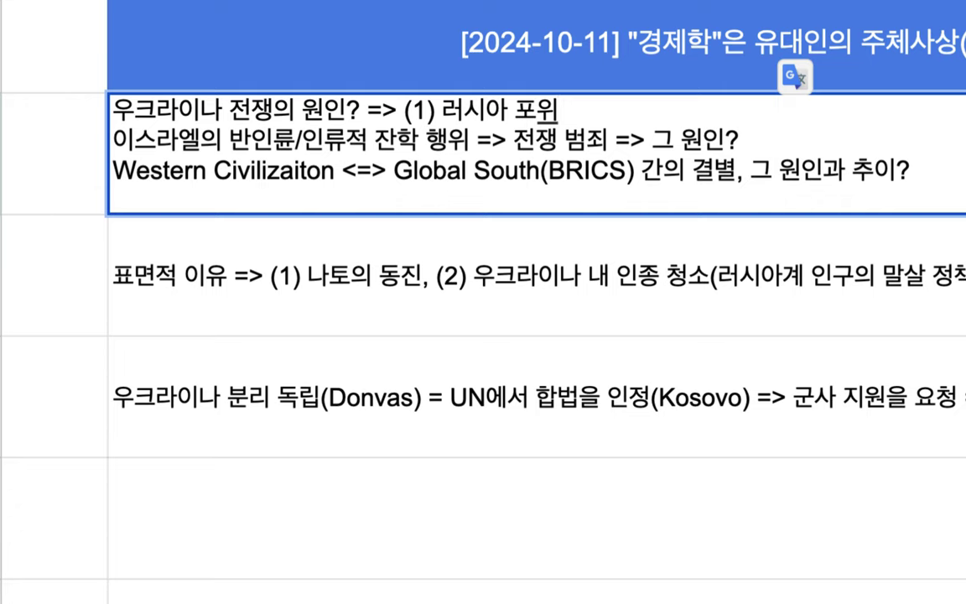
pyautogui.write(', (2)')
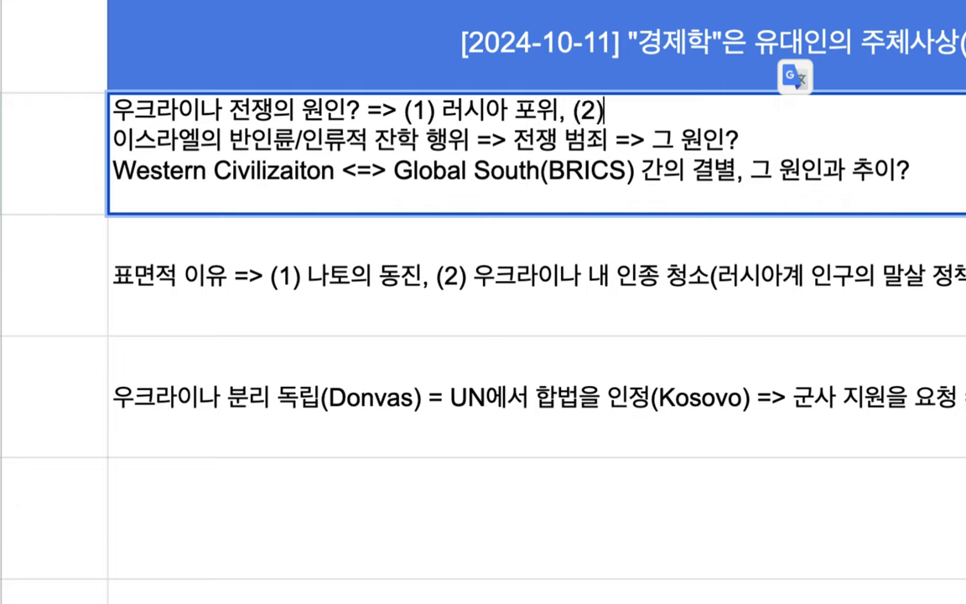